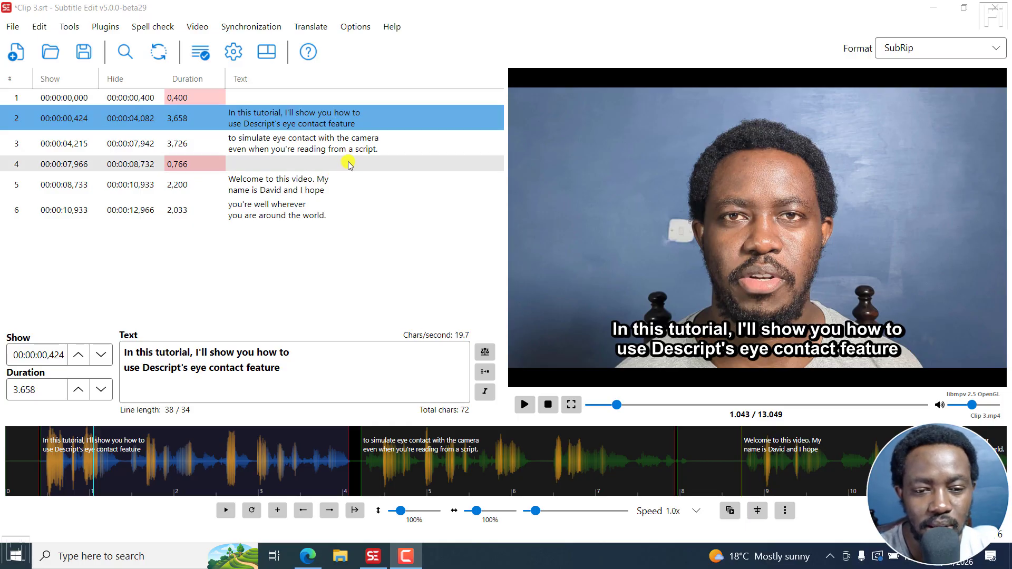
Step: Align the second subtitle line to Top-Left of the video frame
right_click(256, 121)
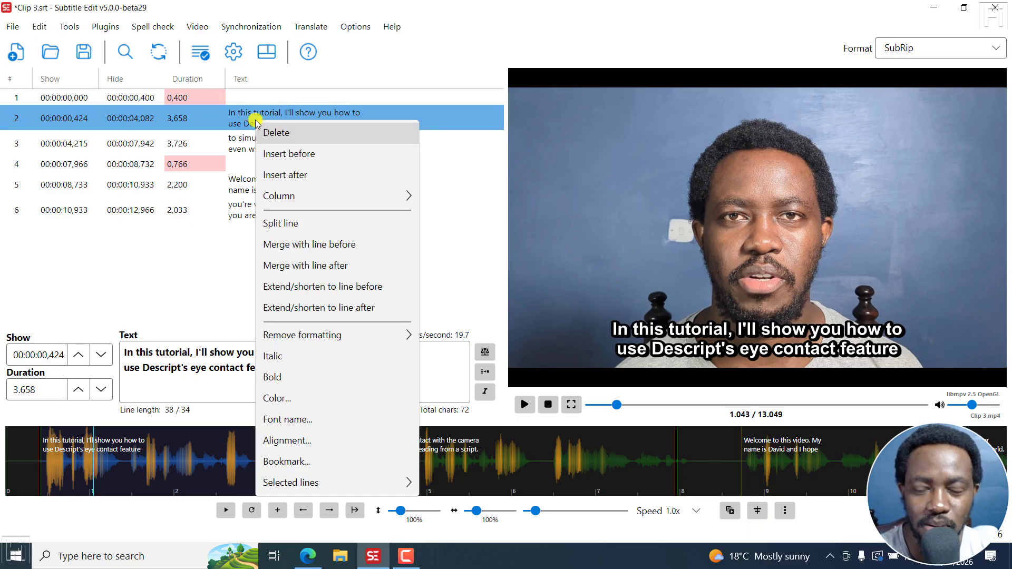
left_click(289, 446)
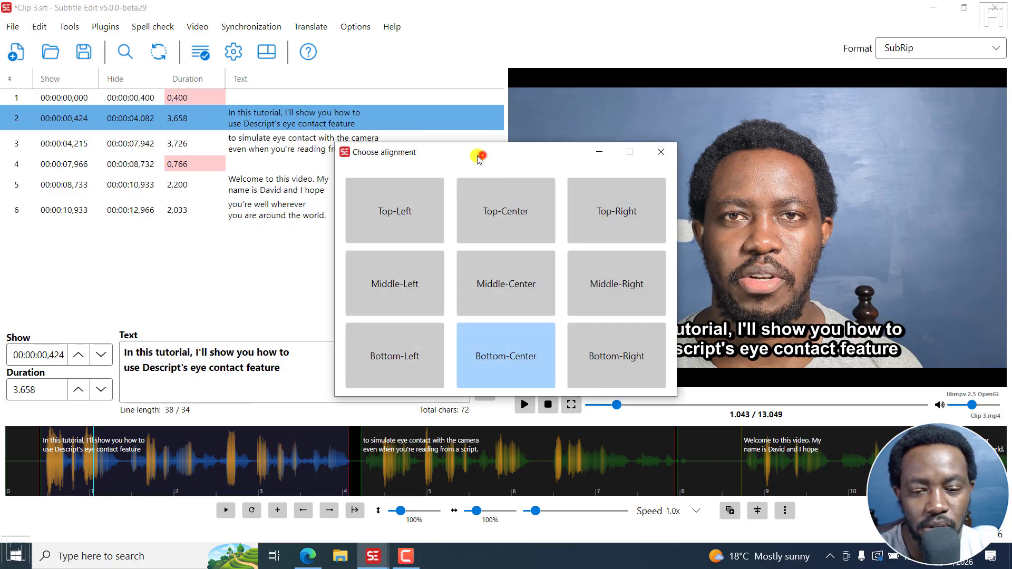
left_click_drag(479, 158, 203, 99)
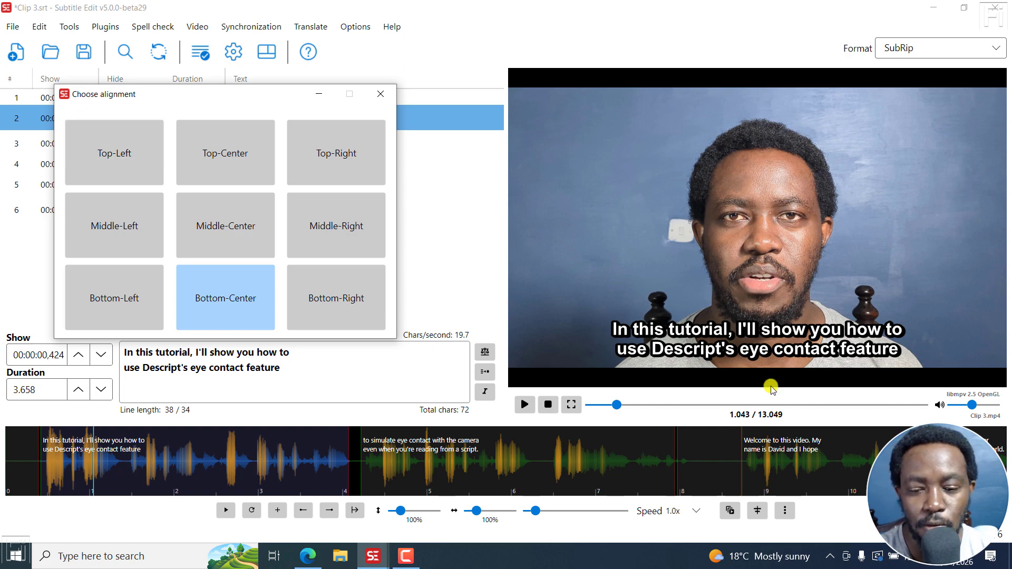
left_click(106, 155)
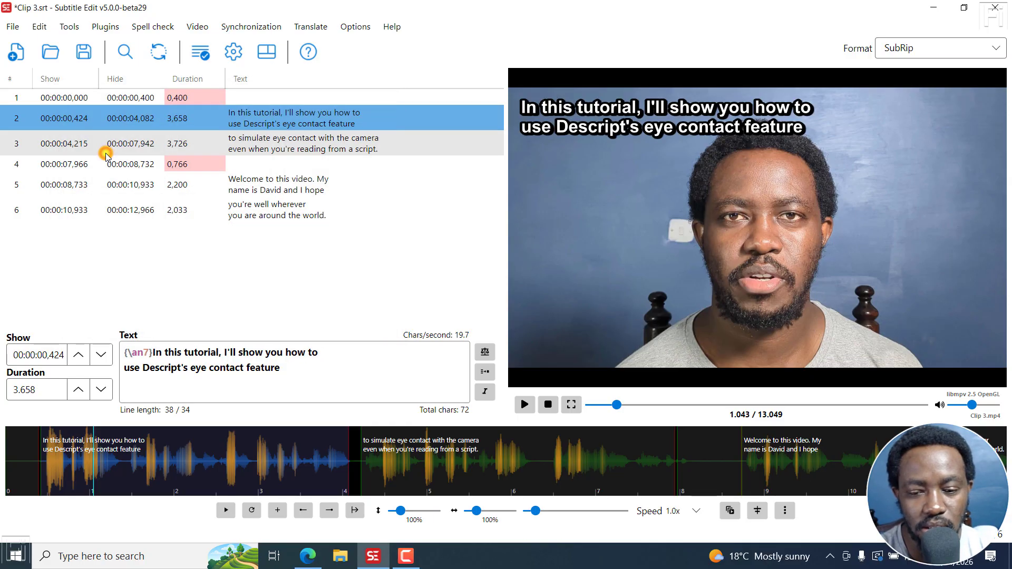
Step: Change the second subtitle line's alignment to Middle-Right
left_click(268, 115)
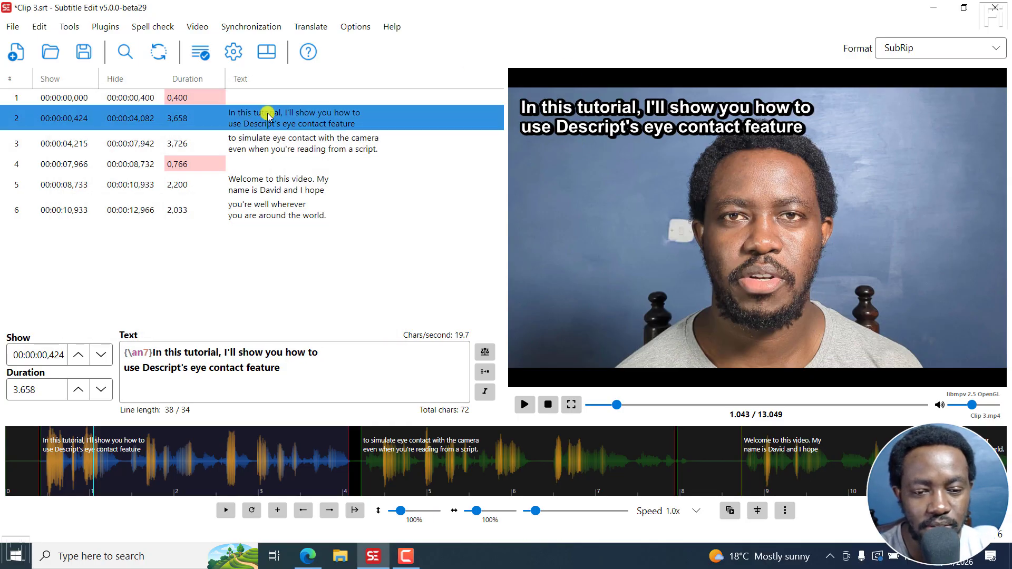
right_click(268, 116)
left_click(317, 435)
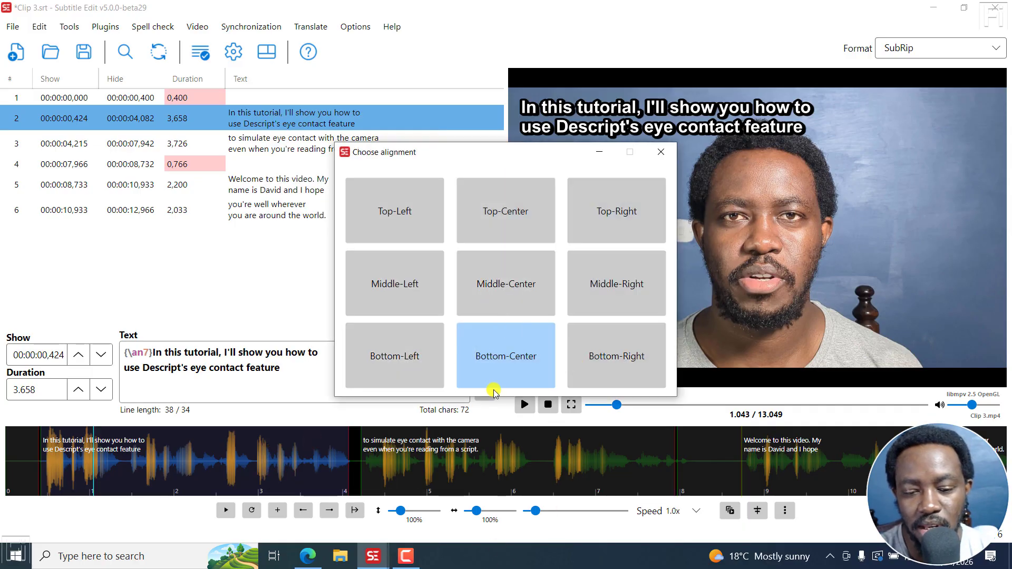
left_click(635, 289)
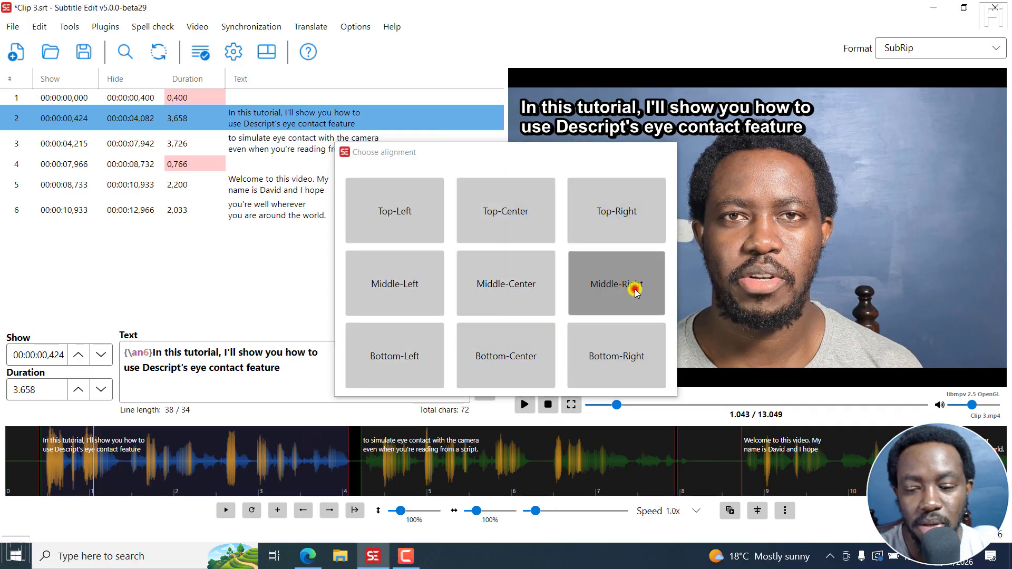
Step: Return the second subtitle line to the Bottom-Center alignment
left_click(254, 122)
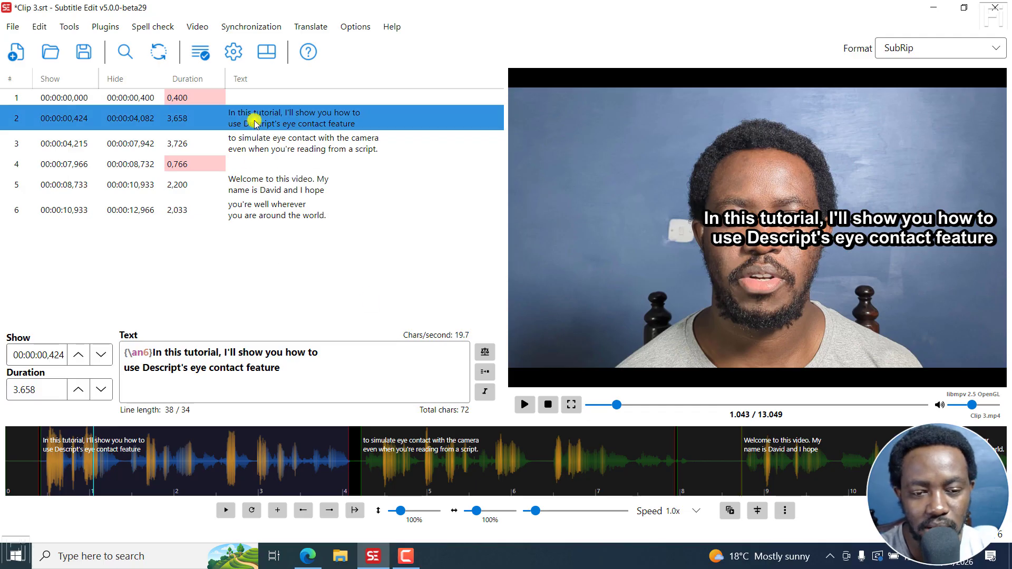
right_click(254, 123)
left_click(308, 441)
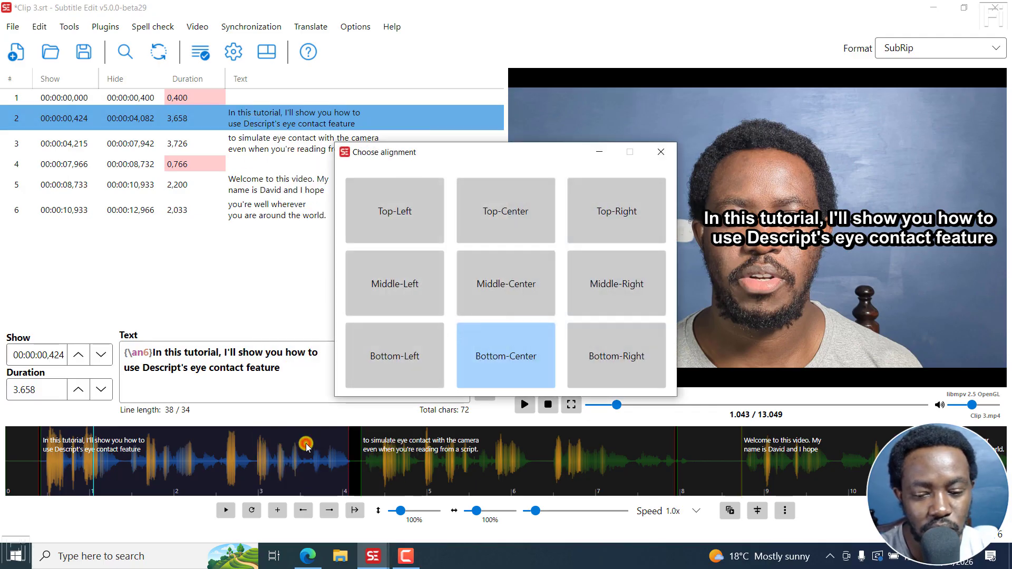
left_click(533, 359)
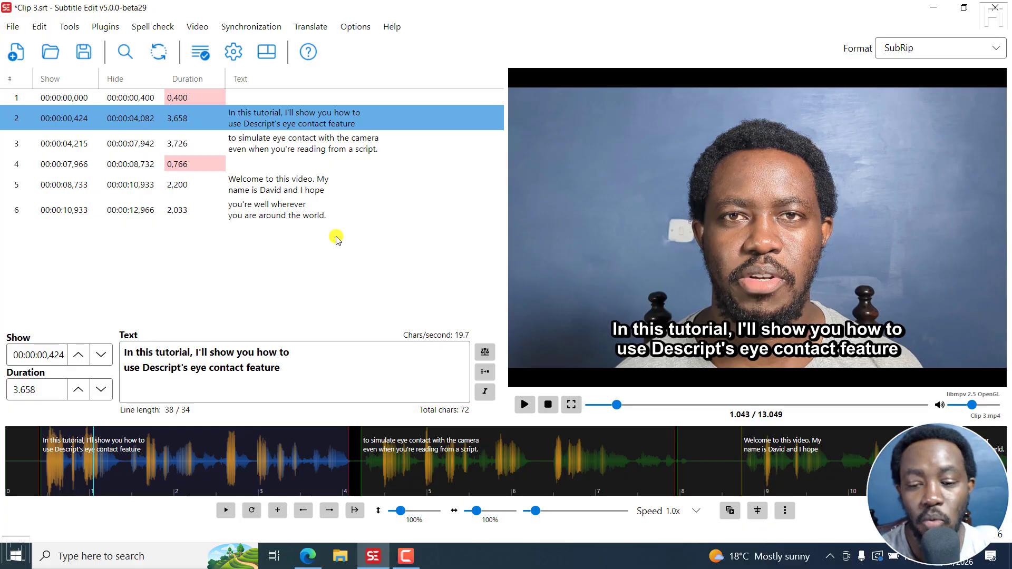
Step: Review the preset alignment positions for the second subtitle line without choosing one
left_click(242, 115)
right_click(241, 113)
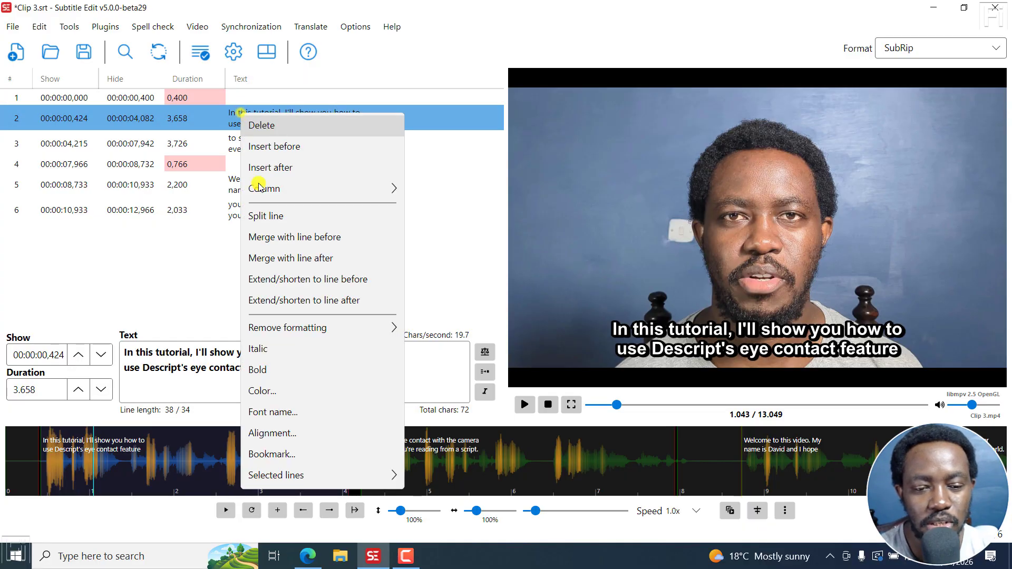
left_click(280, 434)
left_click_drag(455, 149, 143, 98)
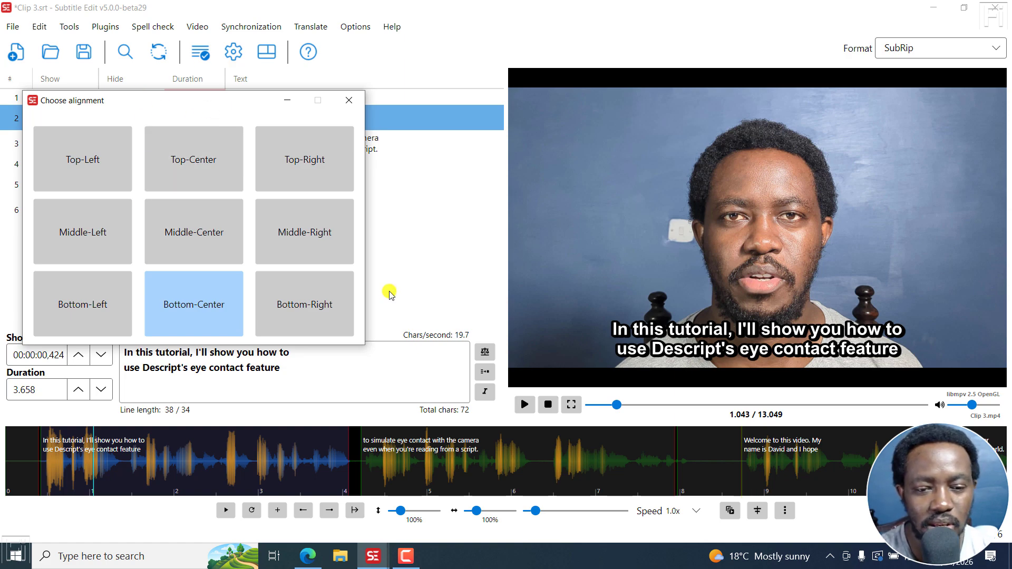
left_click(345, 104)
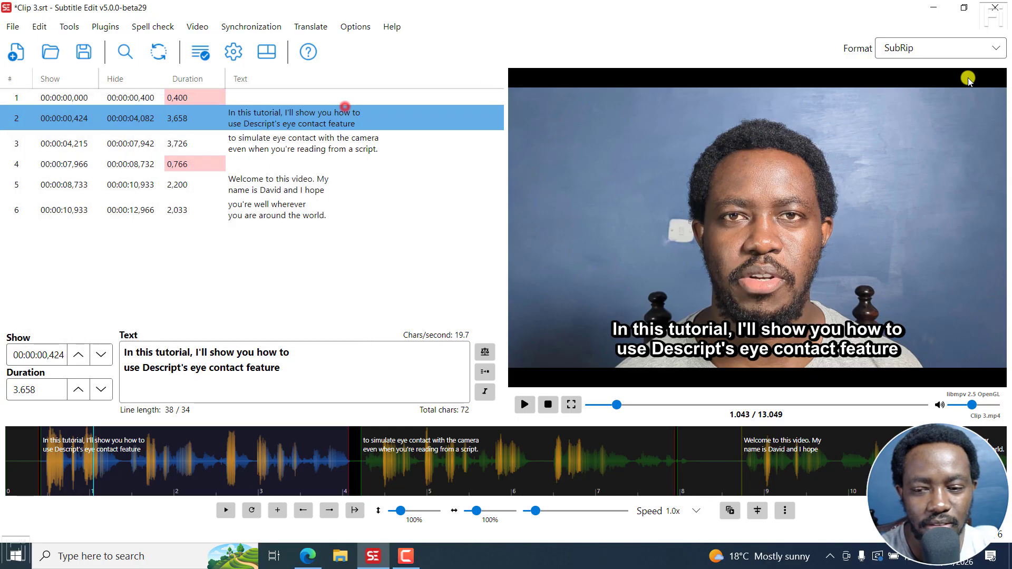
Step: Change the subtitle format to Advanced Sub Station Alpha
left_click(996, 50)
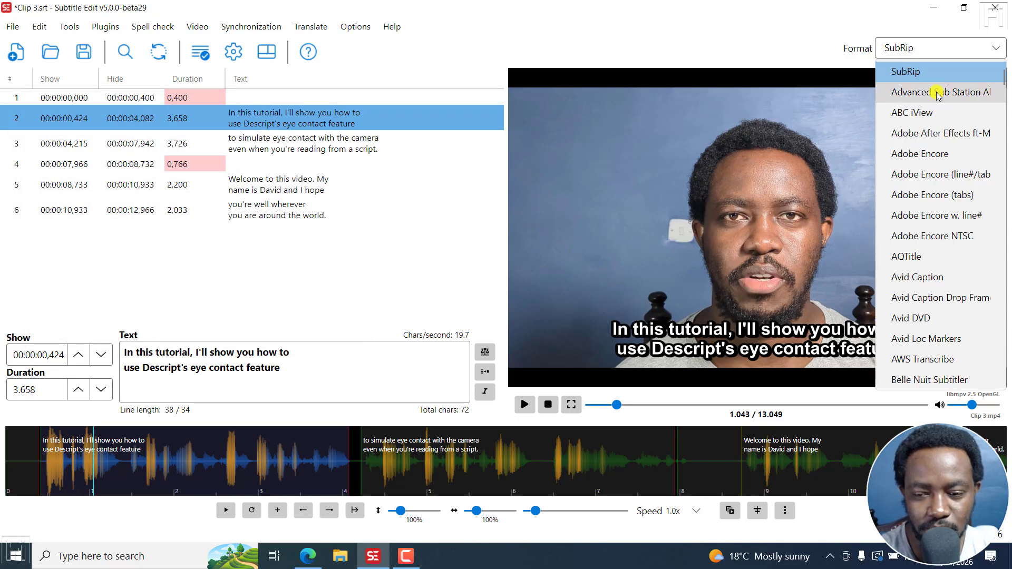
left_click(937, 93)
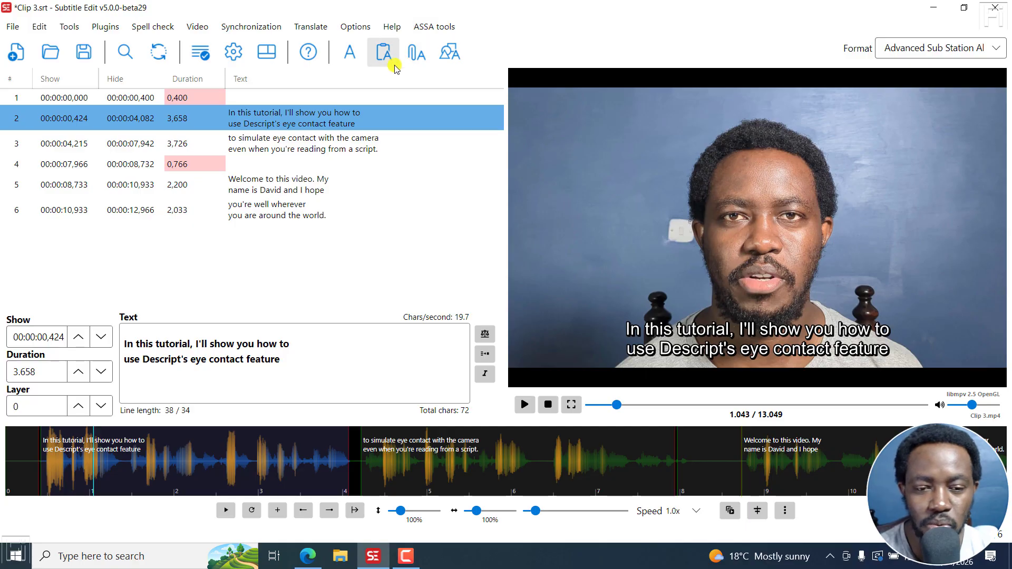
Step: Examine the style and actor options offered for the second subtitle line
left_click(305, 123)
right_click(305, 123)
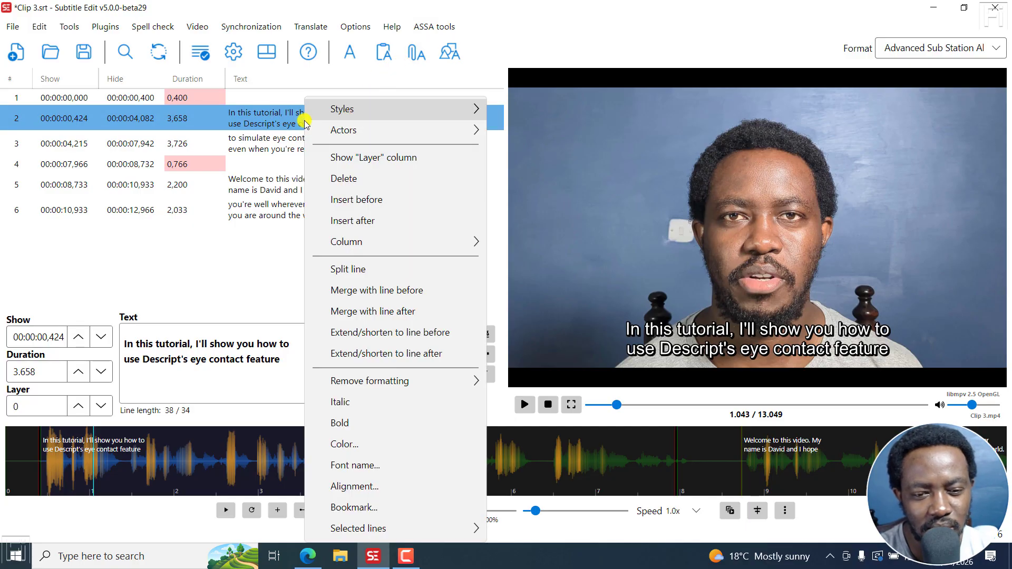
mouse_move(349, 116)
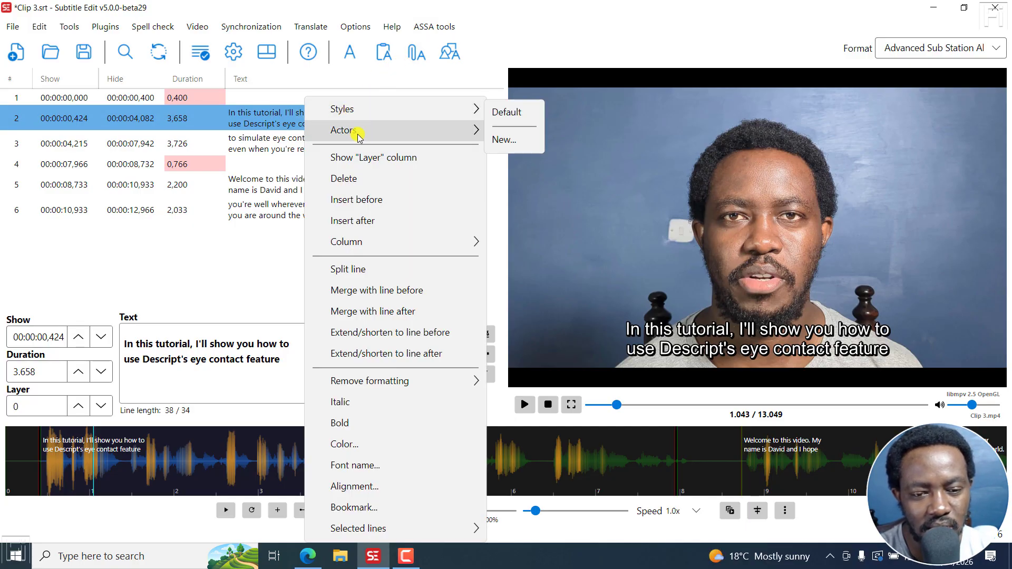
mouse_move(357, 135)
mouse_move(396, 117)
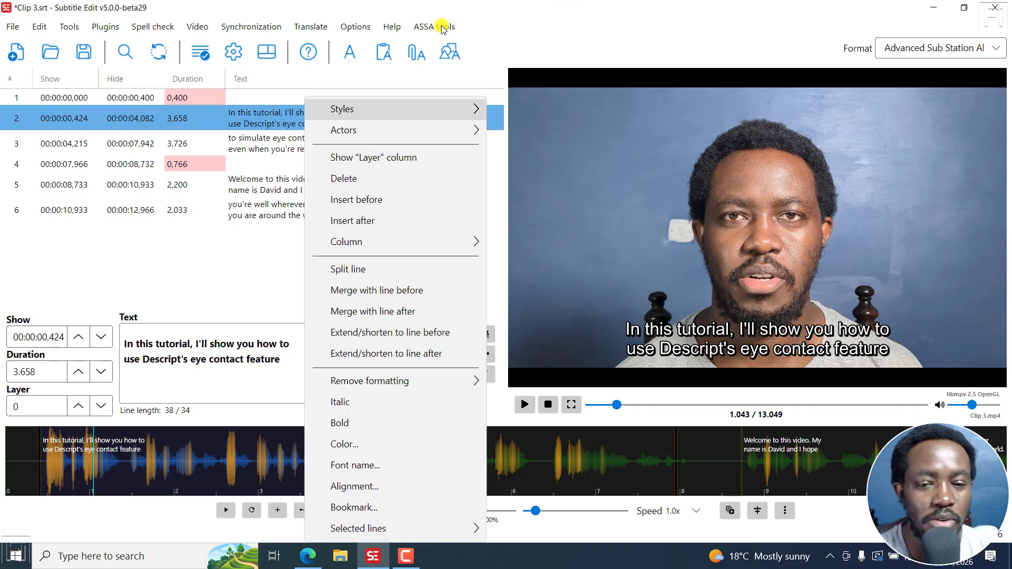
left_click(497, 13)
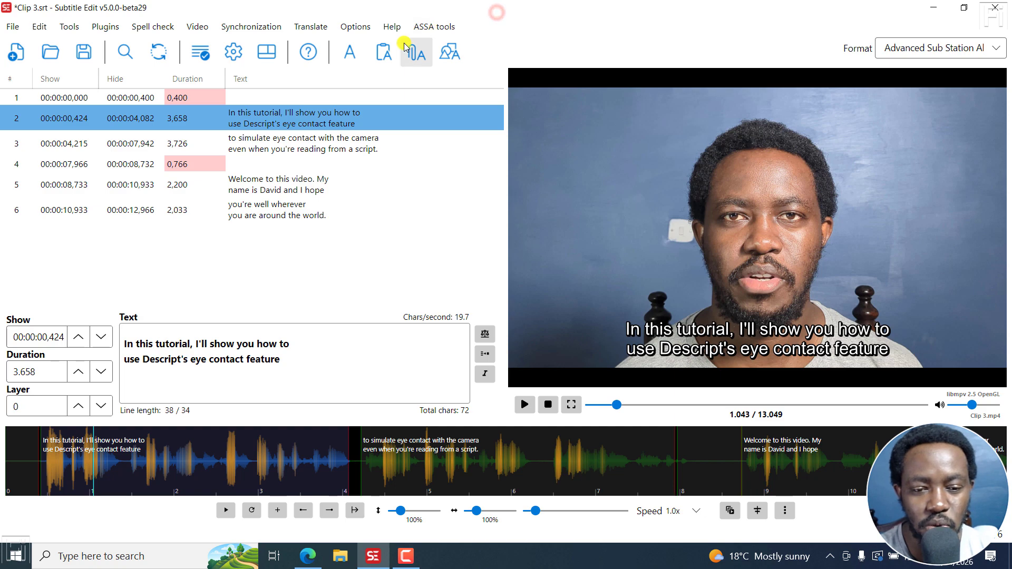
right_click(298, 121)
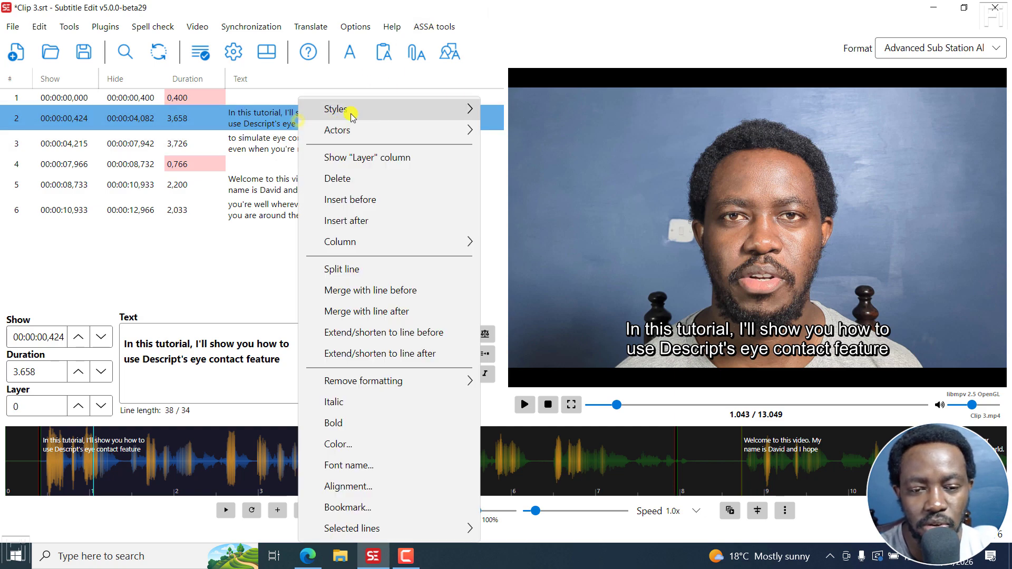
left_click(583, 32)
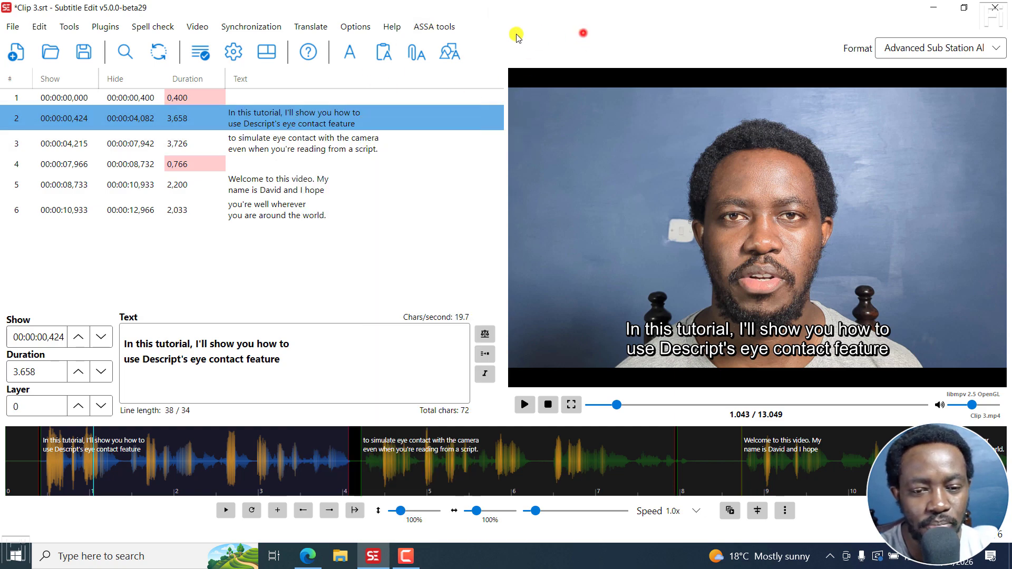
Step: Set a custom position for the second subtitle line, raising it over the chin to about Y 704 and centering it horizontally
left_click(432, 27)
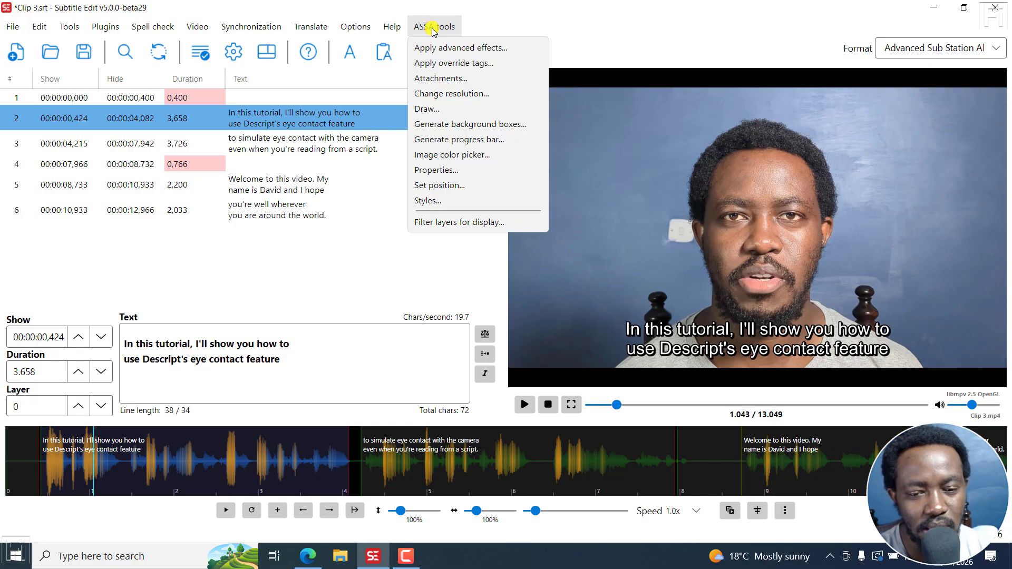
left_click(433, 186)
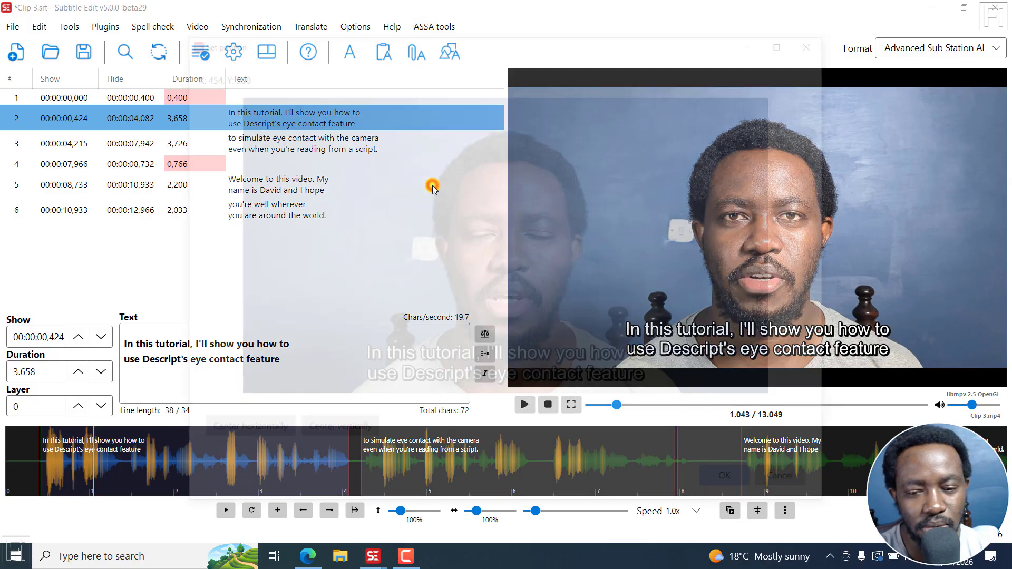
left_click_drag(589, 40, 452, 28)
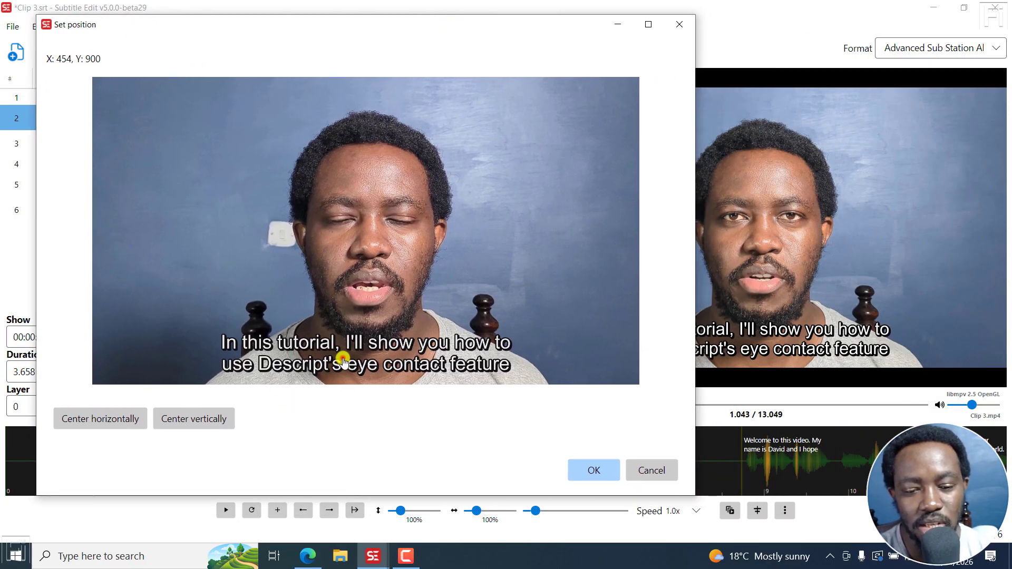
left_click_drag(344, 361, 357, 306)
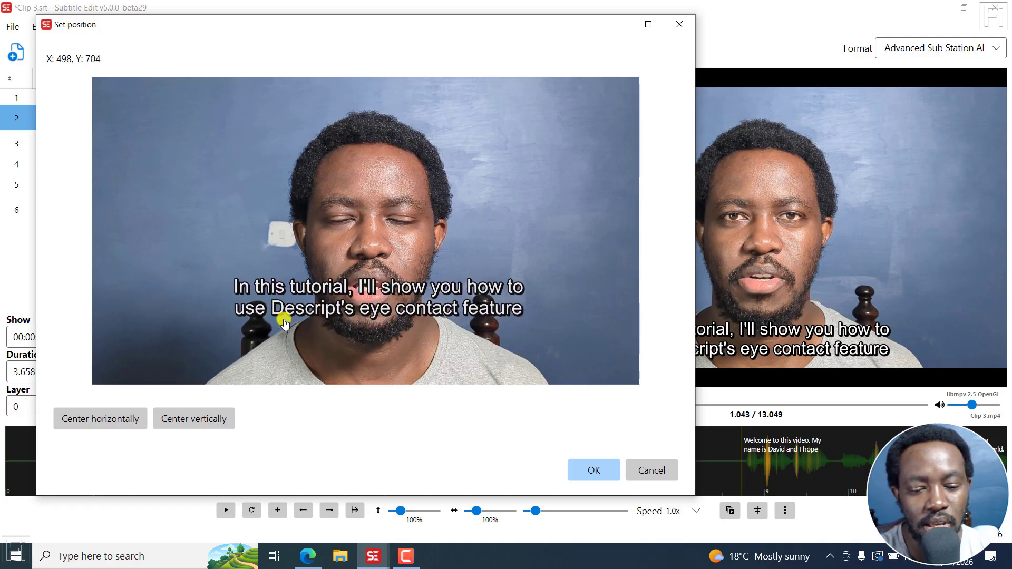
left_click(95, 423)
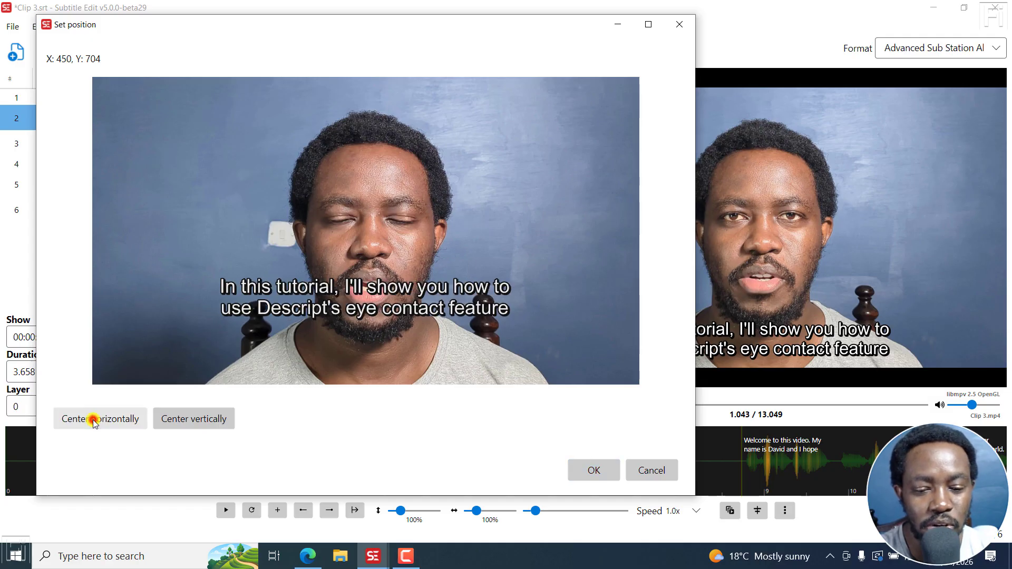
left_click(580, 480)
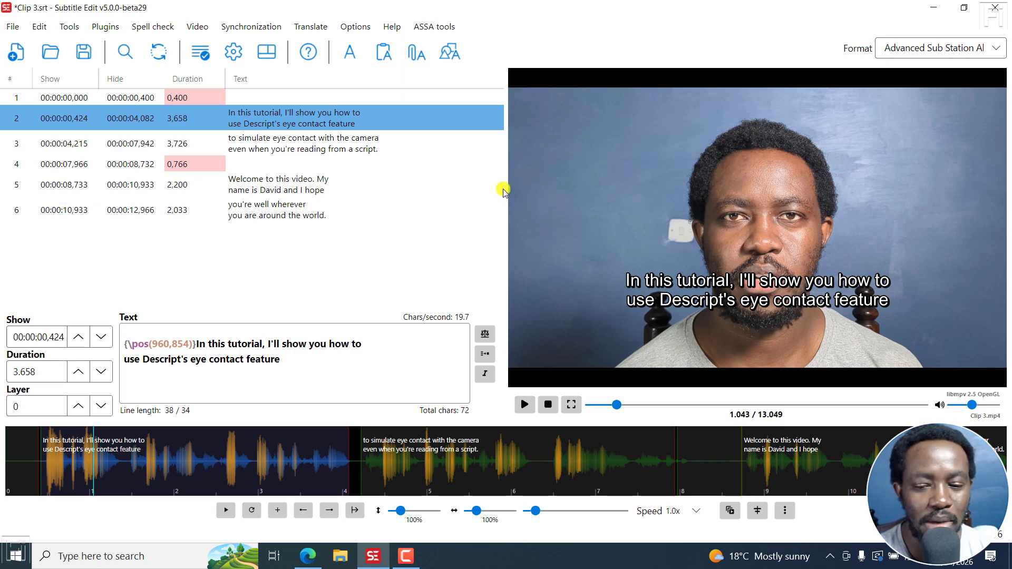
Step: Check the alignment presets for the custom-positioned second line and leave them unapplied
right_click(283, 113)
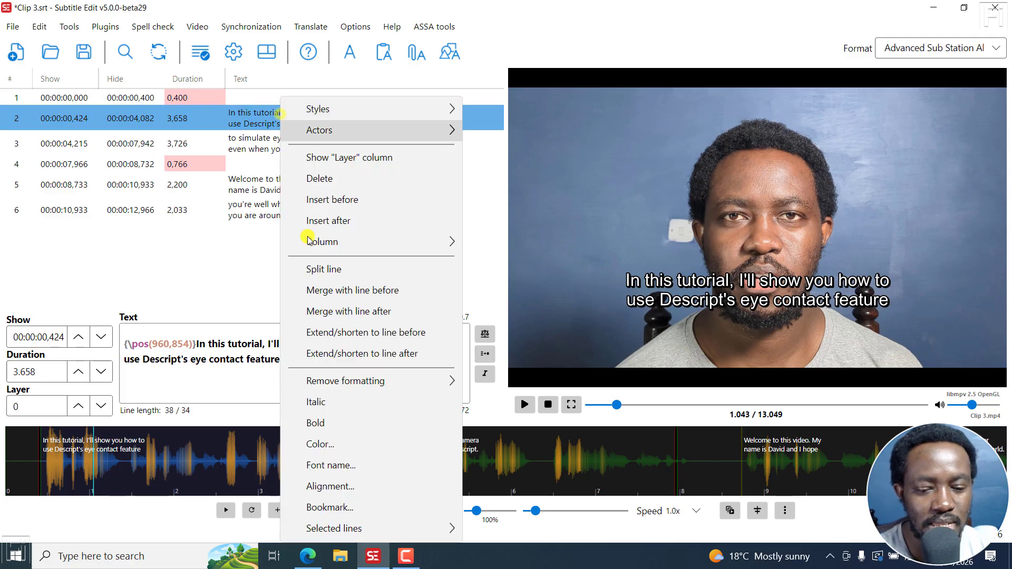
left_click(343, 485)
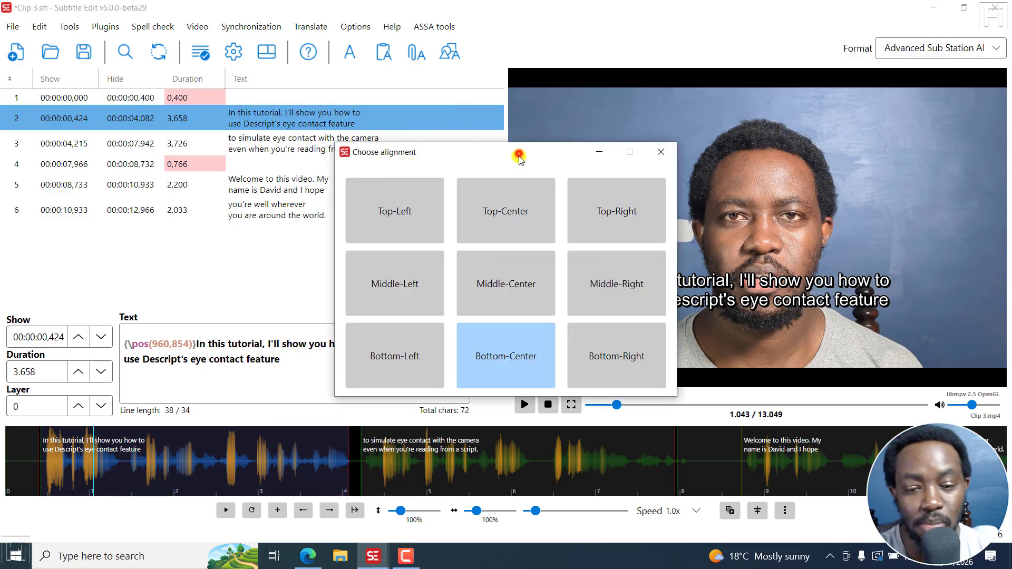
left_click_drag(520, 158, 208, 121)
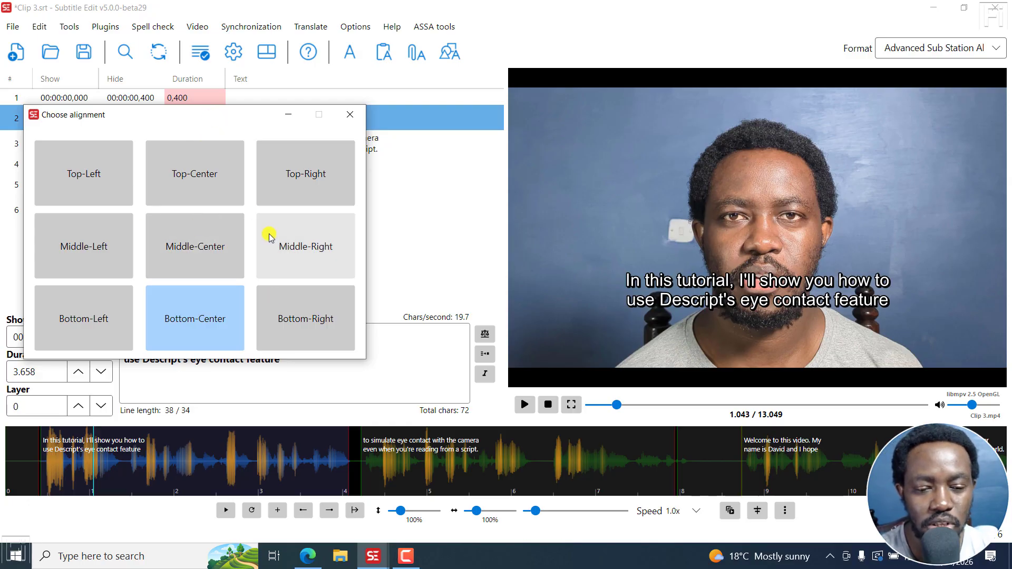
left_click_drag(192, 124, 193, 142)
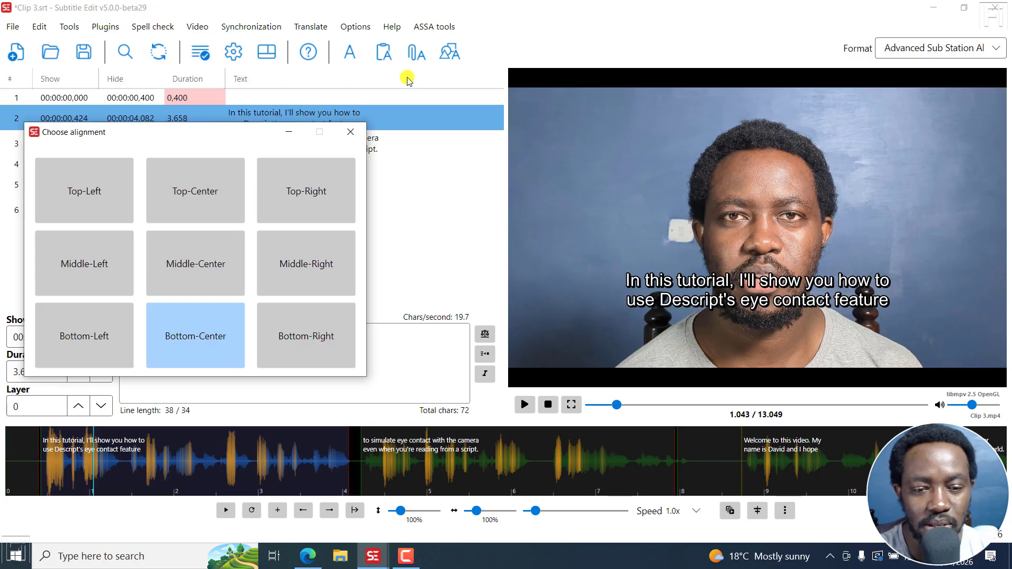
left_click(351, 132)
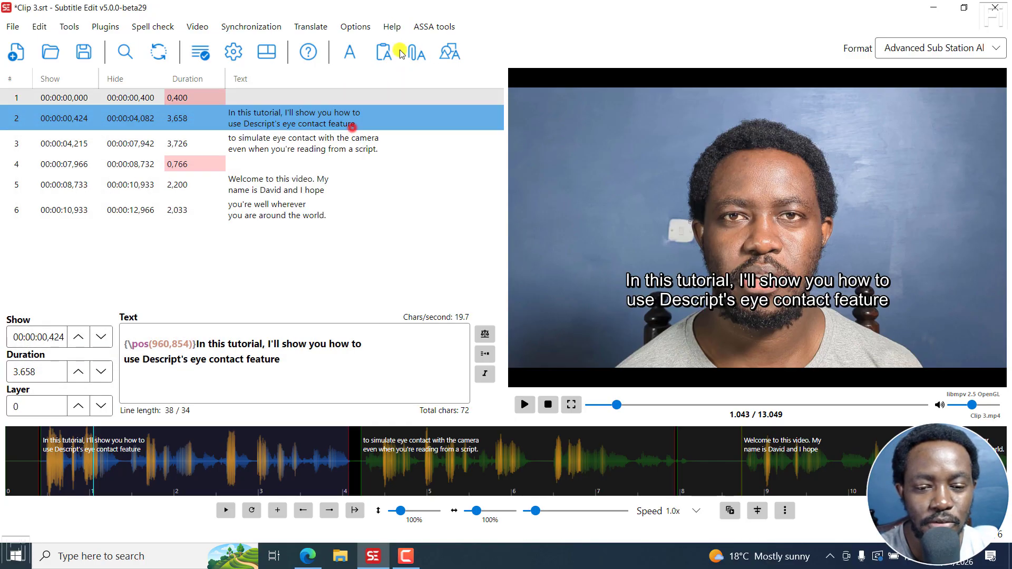
Step: Check the second subtitle line's custom placement in the Set position tool and leave it unapplied
left_click(434, 27)
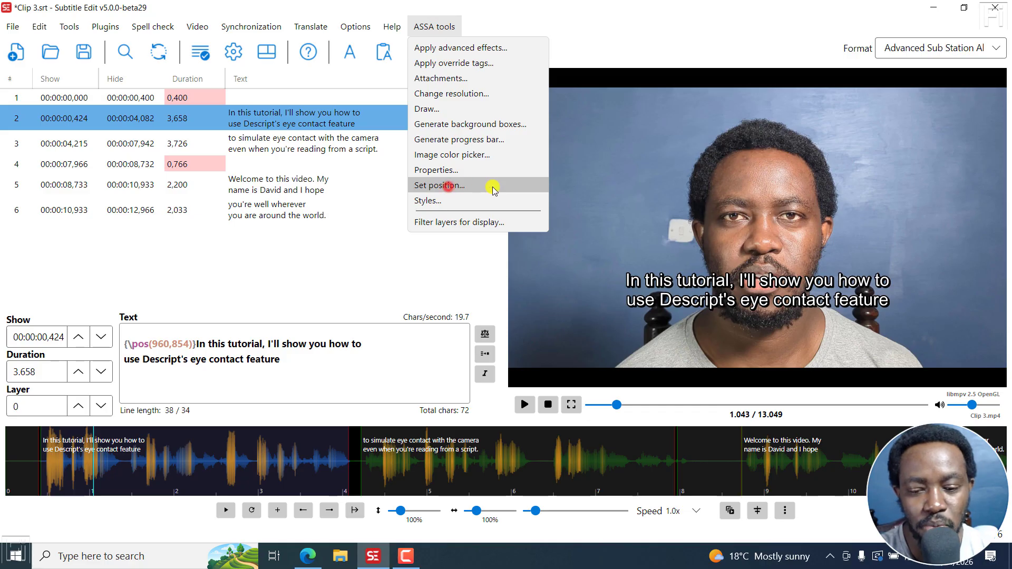
left_click(448, 186)
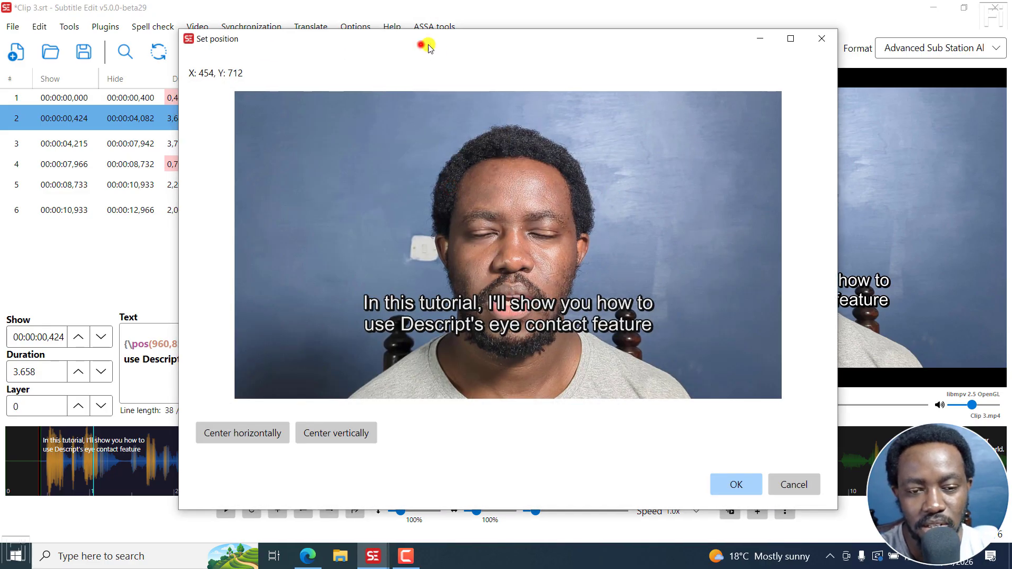
mouse_move(421, 42)
left_mouse_down()
mouse_move(469, 70)
mouse_move(431, 57)
left_mouse_up()
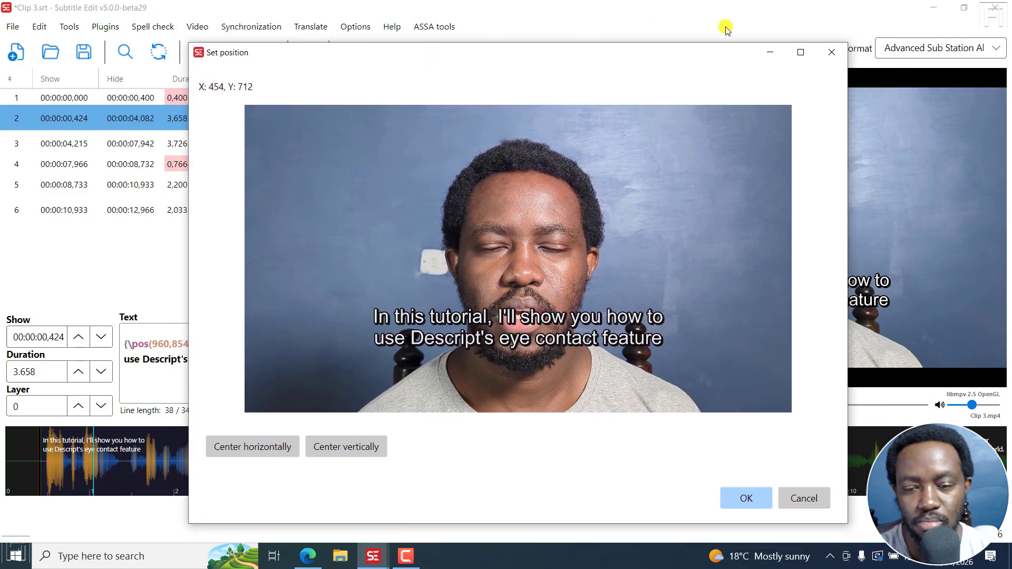
left_click(832, 52)
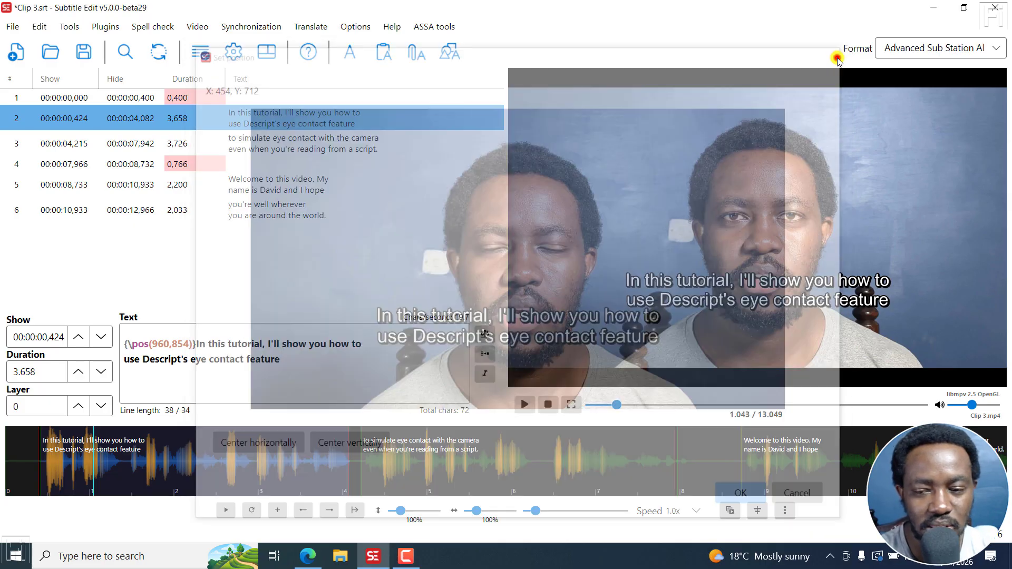
Step: Change the subtitle format to SubRip and review the alignment presets for the second line without applying one
left_click(931, 48)
left_click(918, 71)
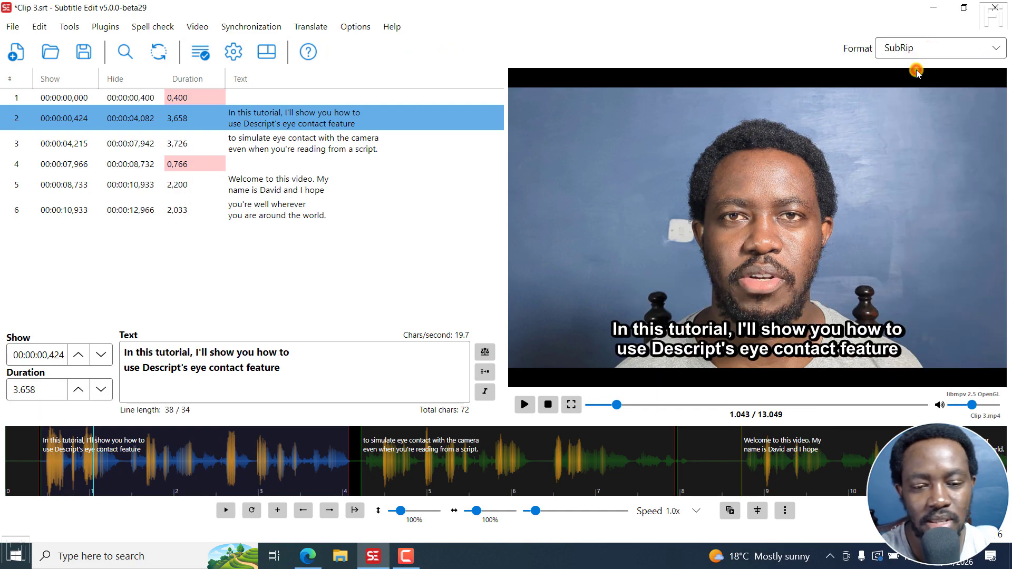
right_click(289, 122)
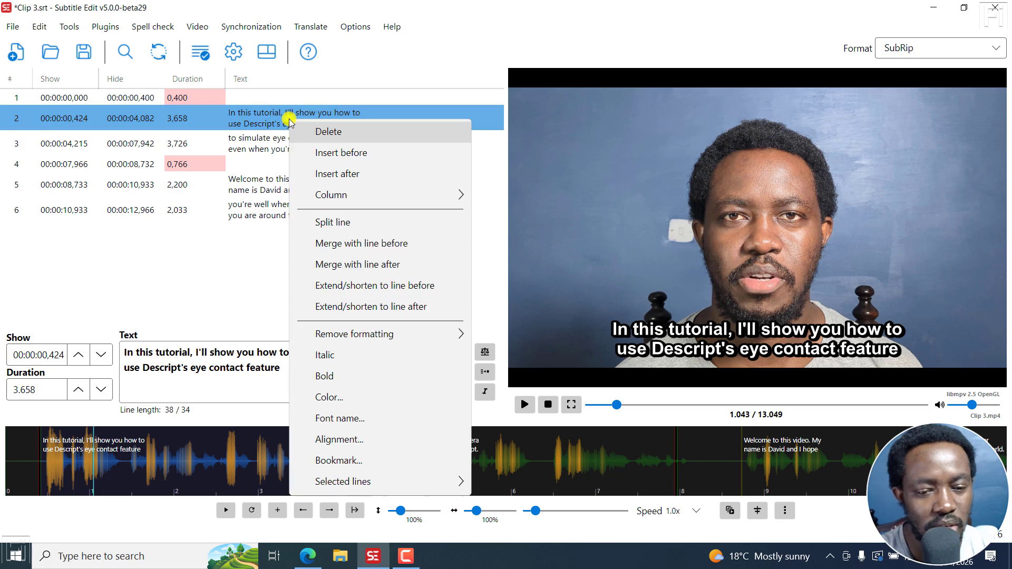
left_click(362, 439)
left_click_drag(430, 152, 169, 118)
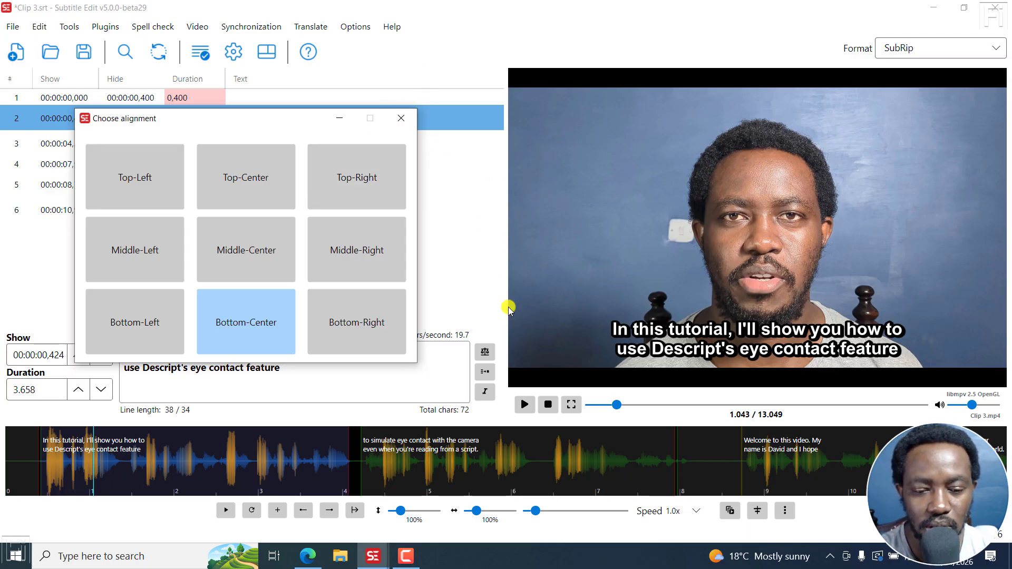
left_click(401, 121)
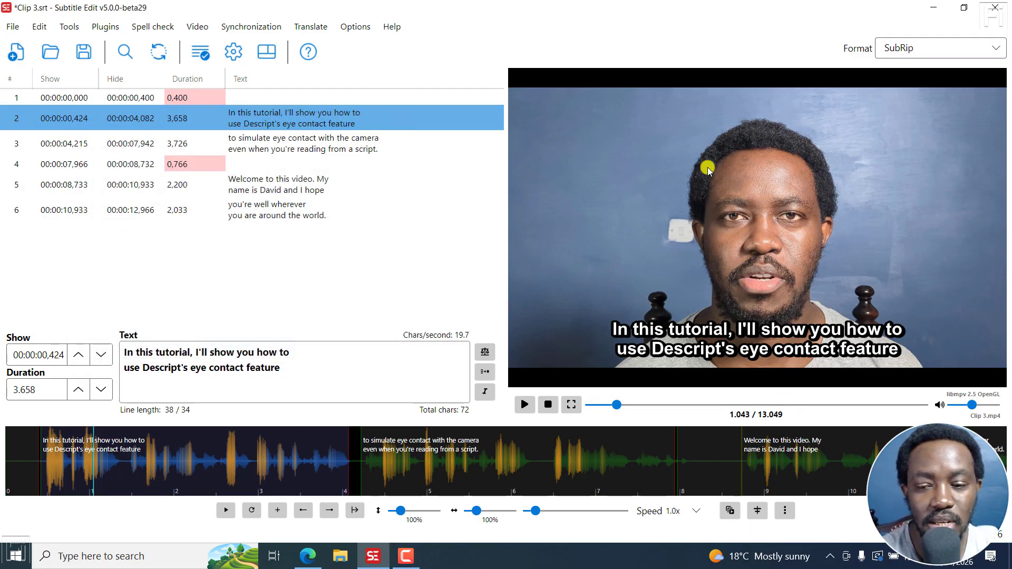
Step: Change the format to Advanced Sub Station Alpha and check the style settings for generating a video with burned-in subtitles
left_click(923, 50)
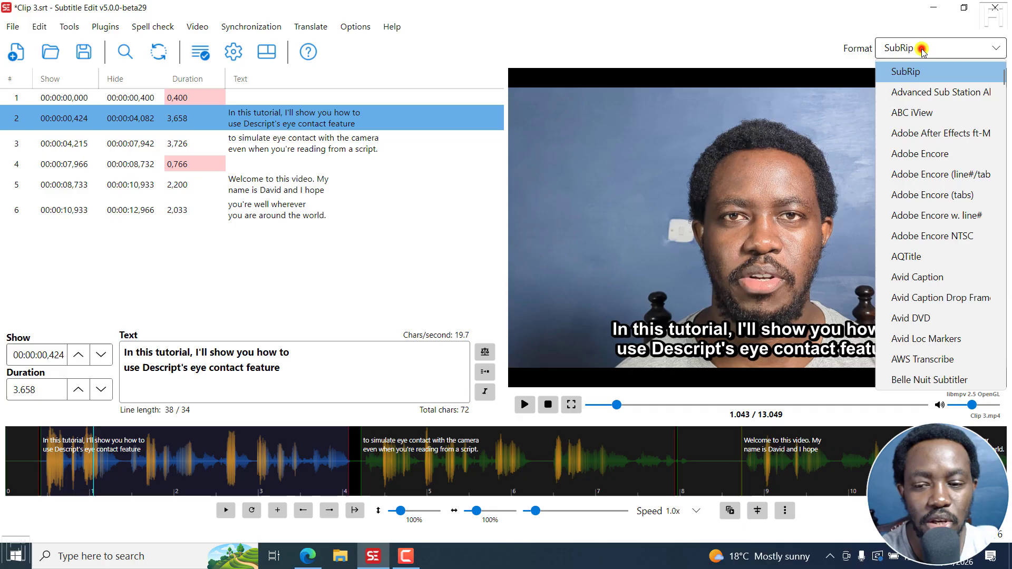
left_click(905, 94)
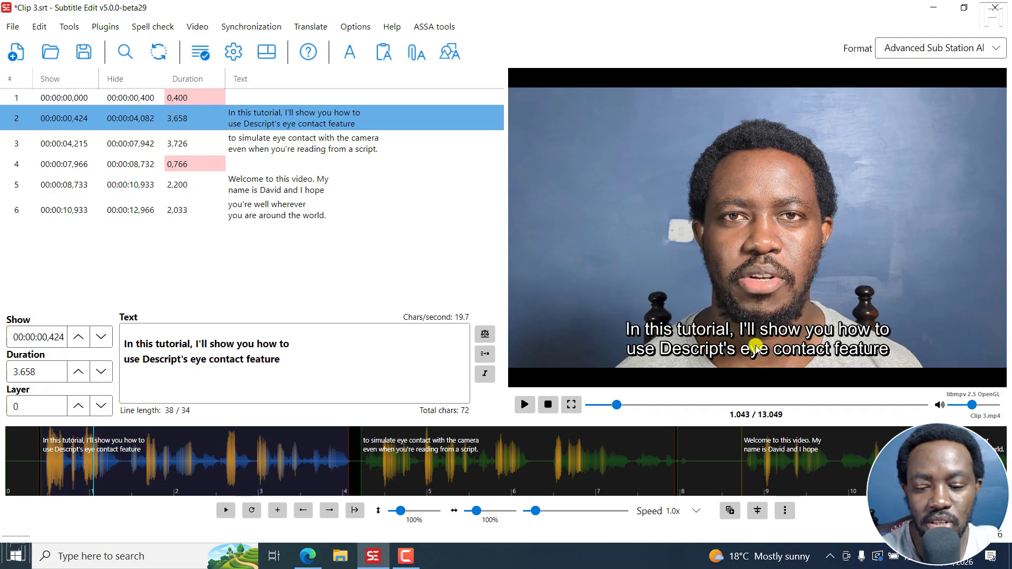
left_click(198, 26)
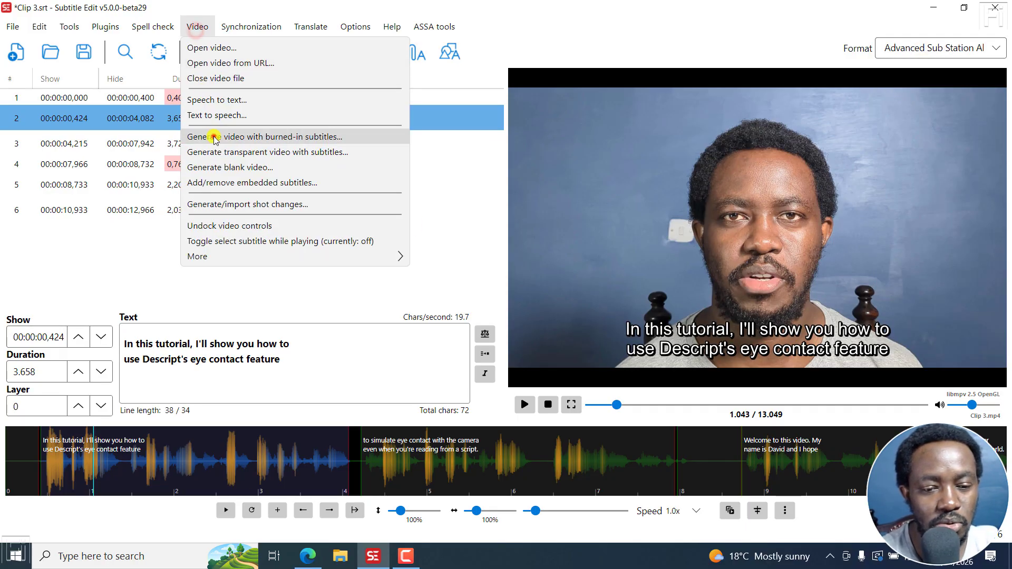
left_click(214, 137)
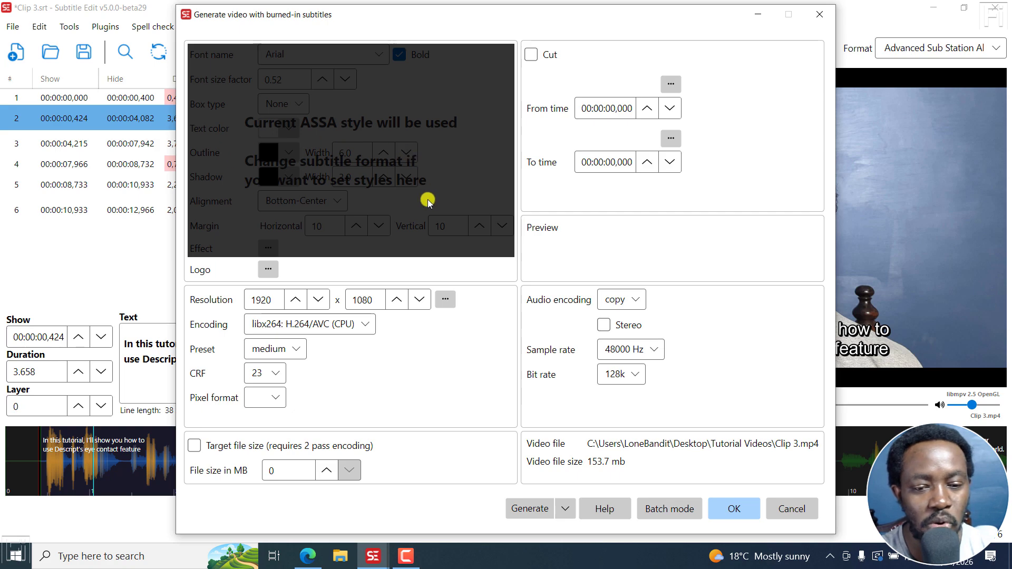
left_click(820, 14)
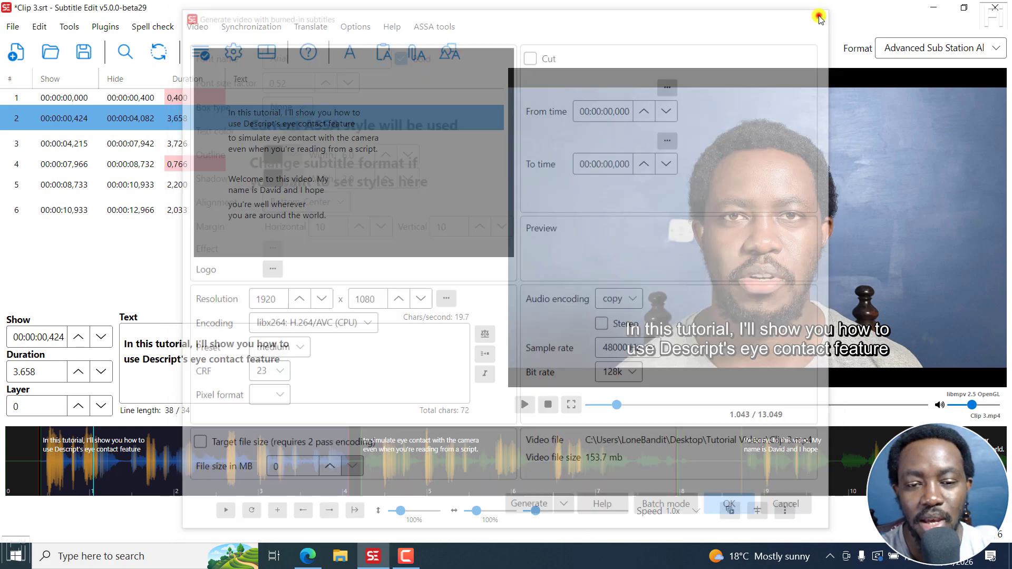
Step: Change the format to SubRip and examine the font, alignment and margin options for burned-in subtitles without generating the video
left_click(885, 54)
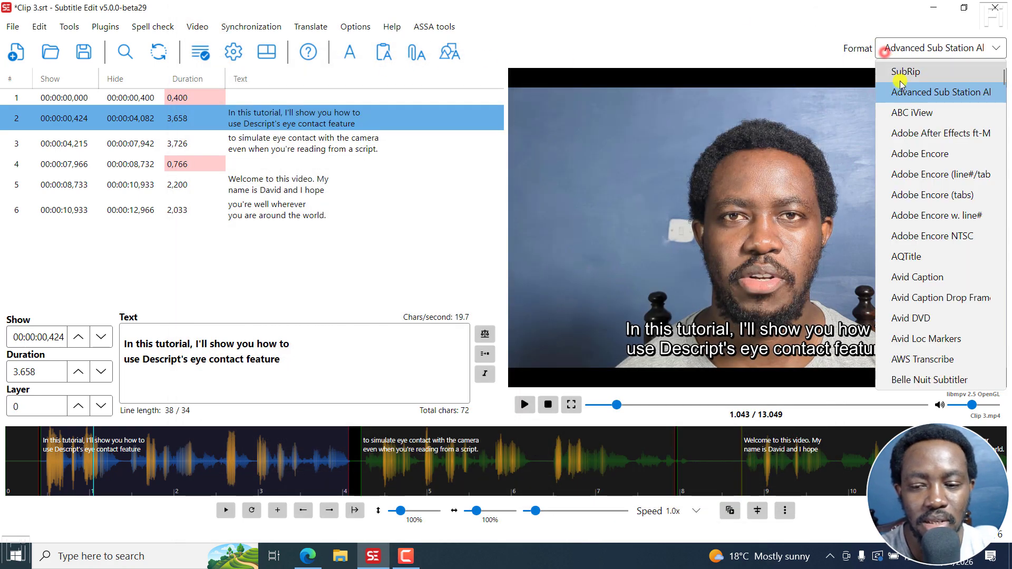
left_click(896, 70)
left_click(197, 28)
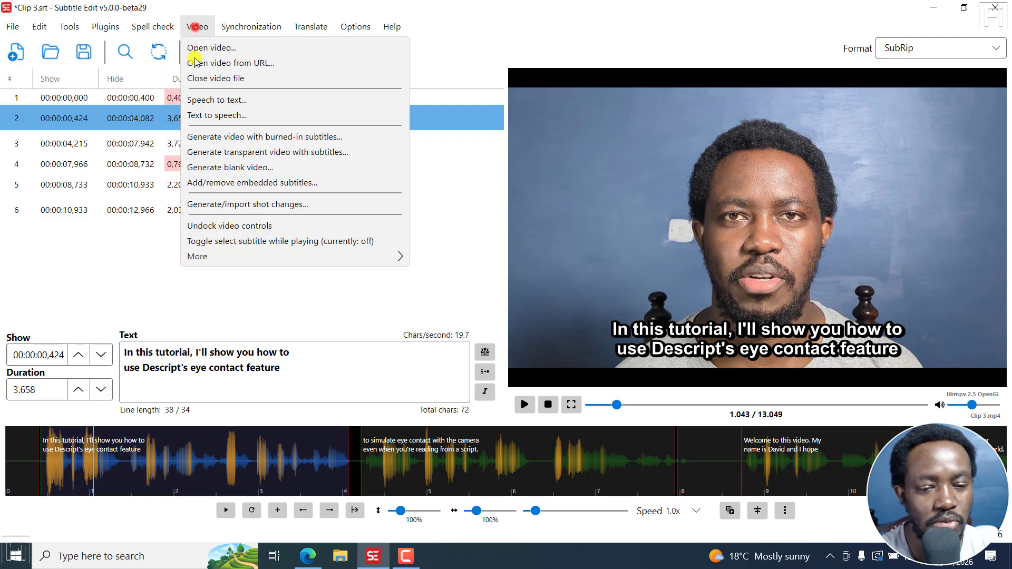
left_click(240, 138)
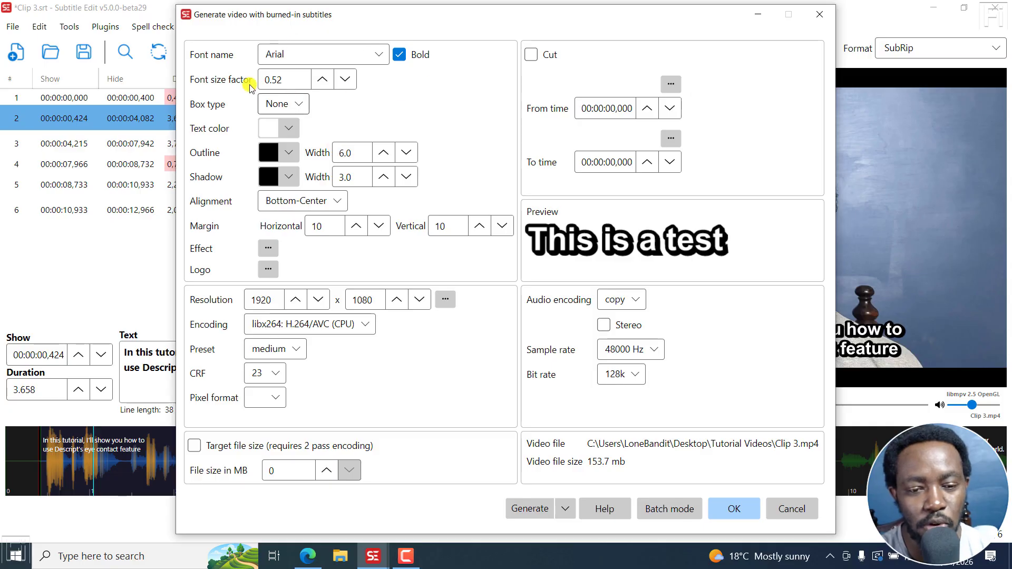
left_click_drag(561, 19, 370, 35)
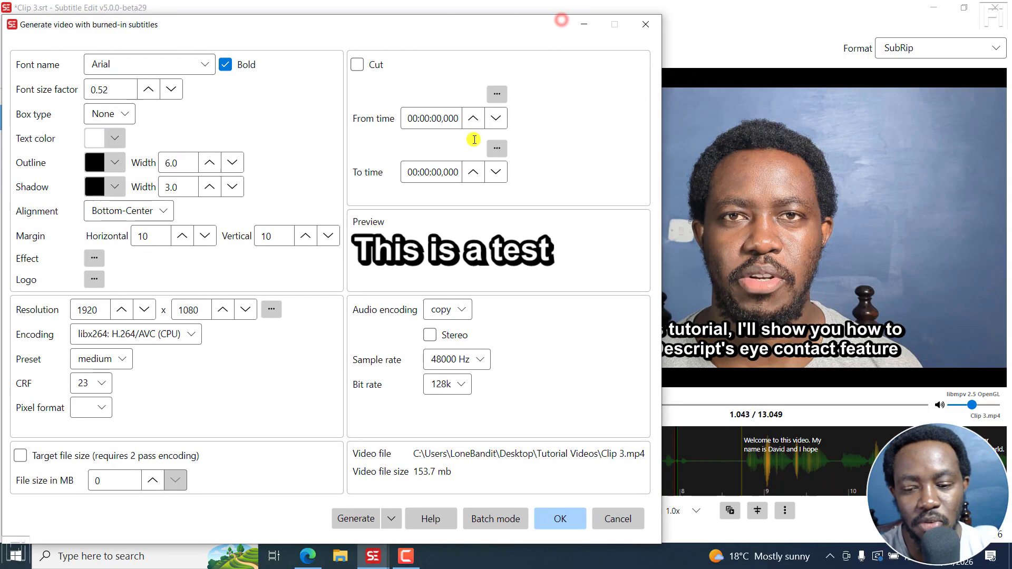
left_click(646, 25)
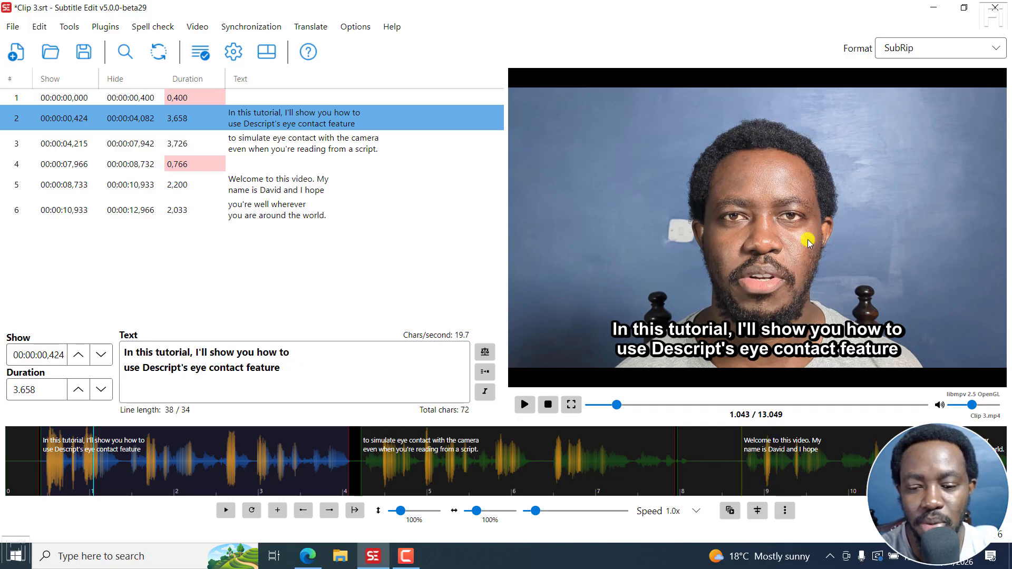
Step: Play a moment of the video, stop it, and place the playhead at about 1.881 seconds within the second subtitle
left_click(764, 340)
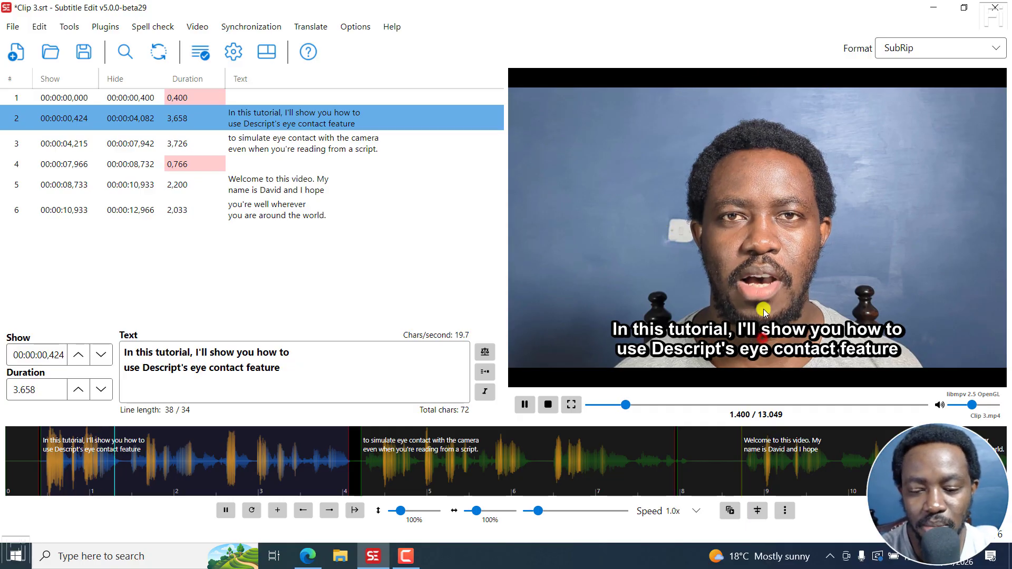
left_click(546, 405)
left_click(164, 459)
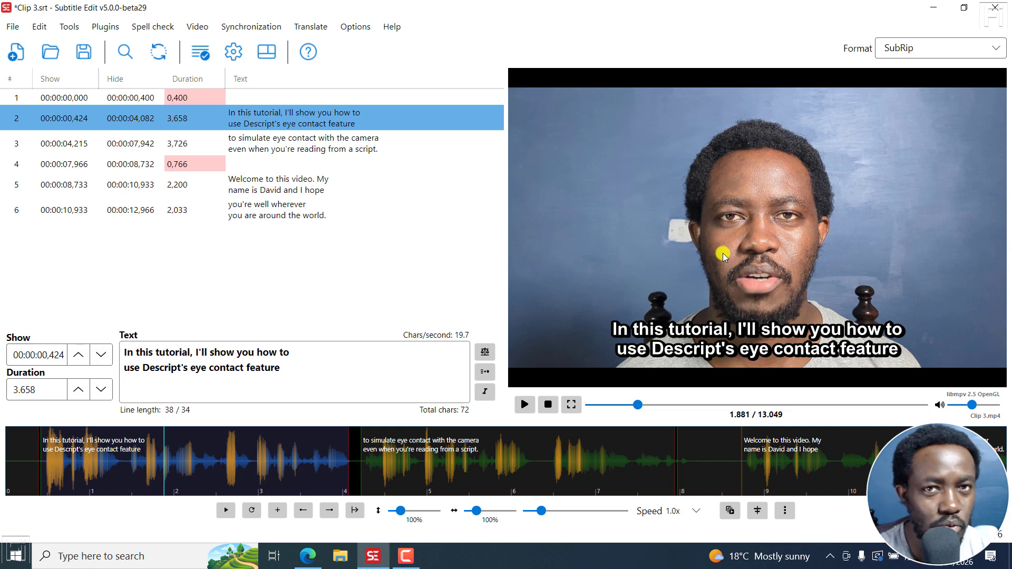
Step: Switch the format to Advanced Sub Station Alpha and position the second subtitle line above the face at about Y 50, centered horizontally
left_click(905, 47)
left_click(905, 90)
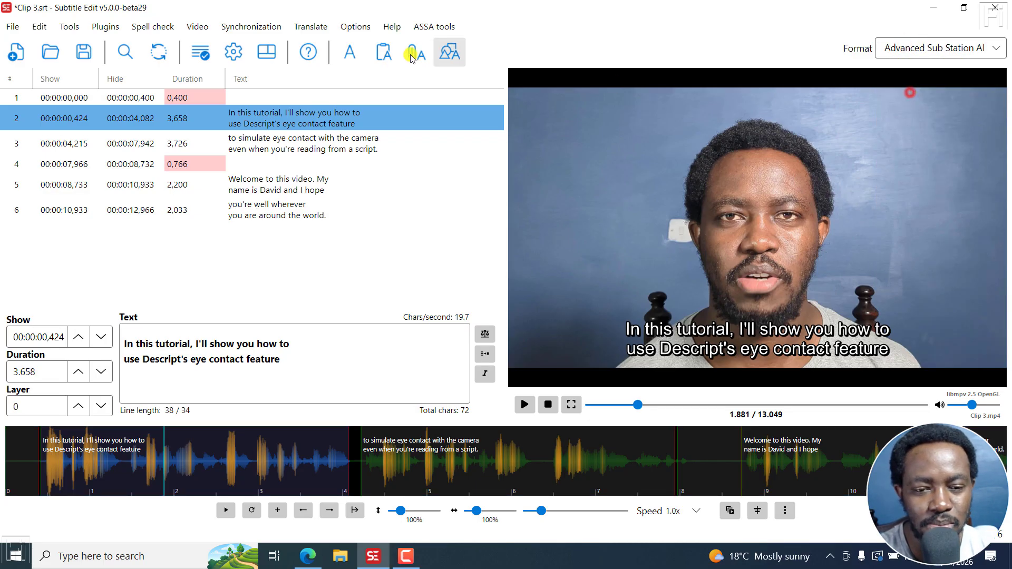
left_click(423, 27)
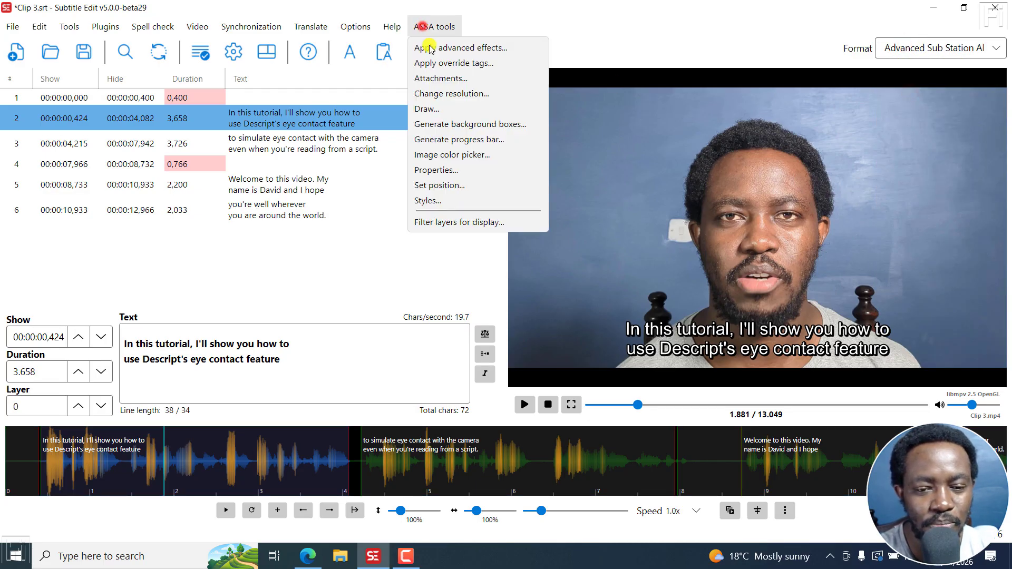
left_click(446, 187)
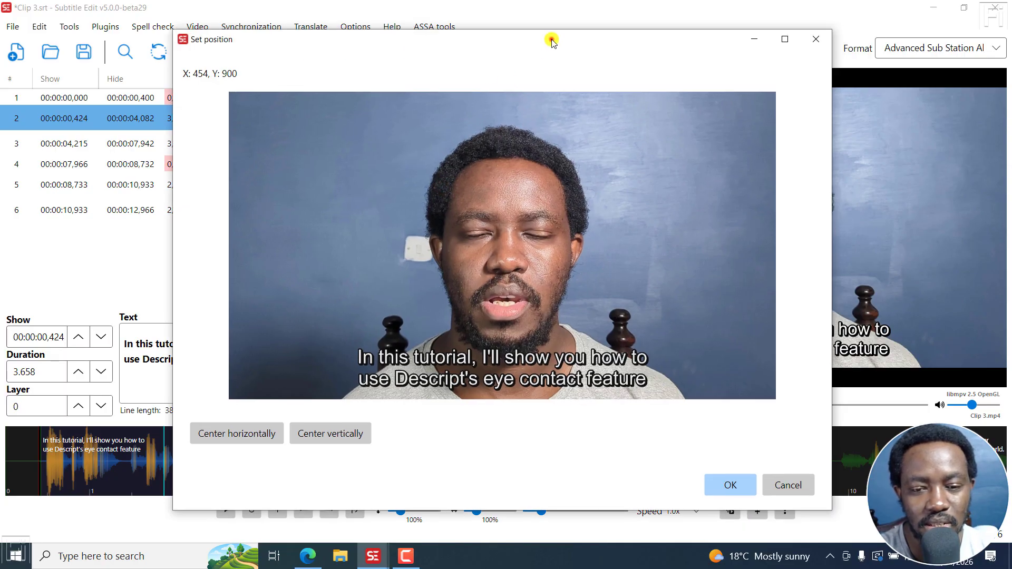
left_click_drag(551, 41, 419, 38)
left_click_drag(350, 359, 360, 120)
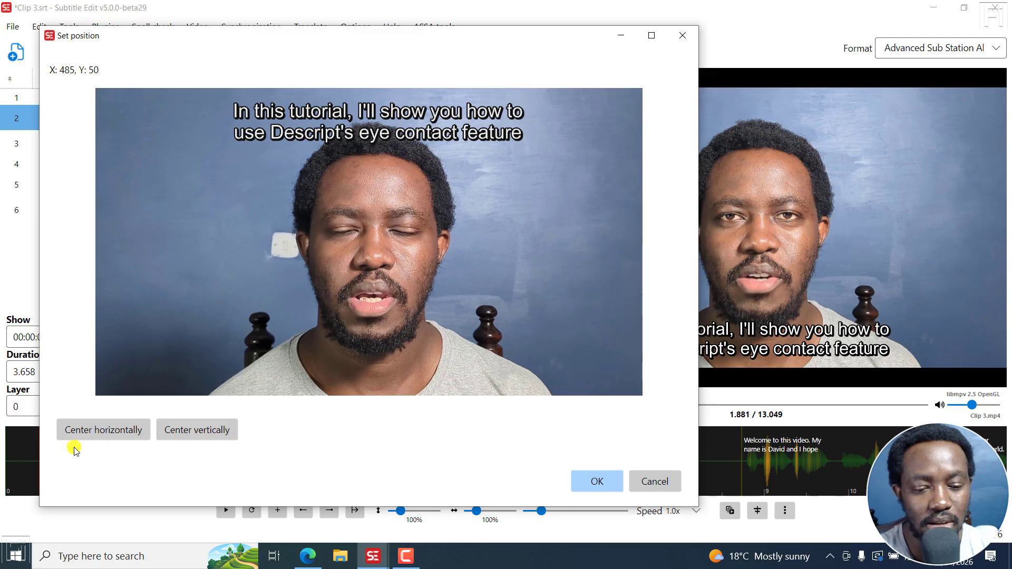
left_click(84, 433)
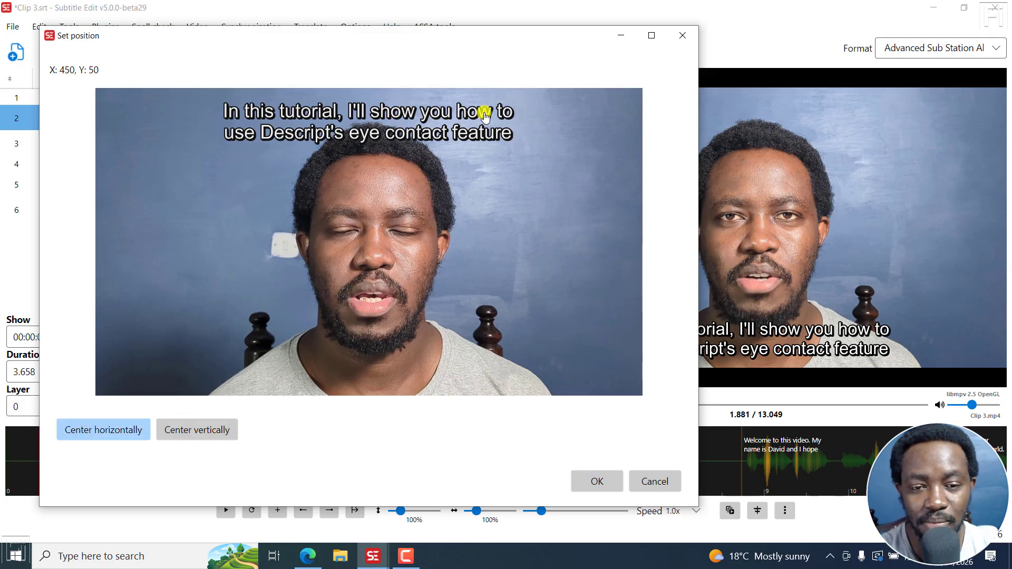
left_click_drag(504, 38, 811, 42)
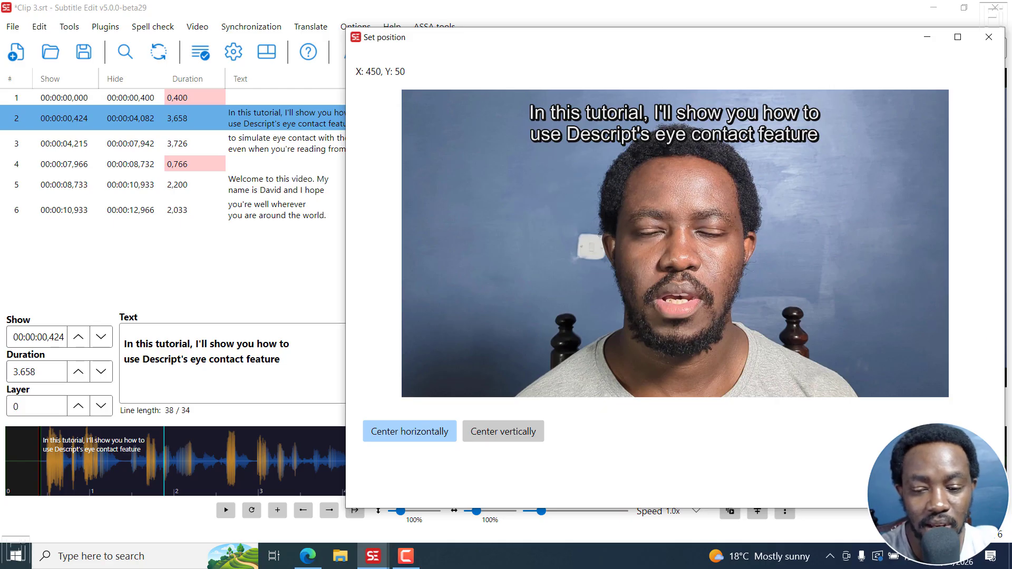
left_click(676, 146)
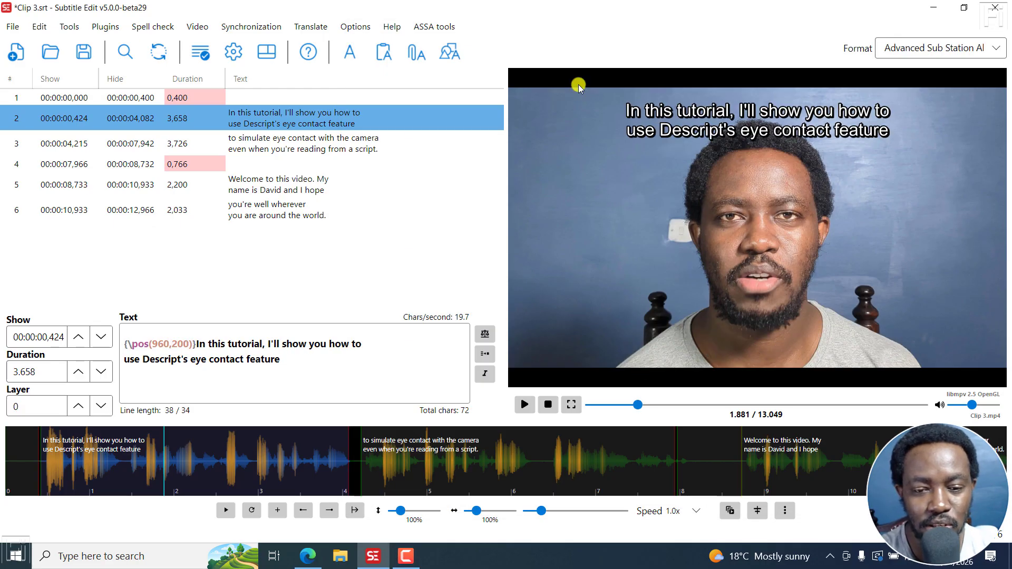